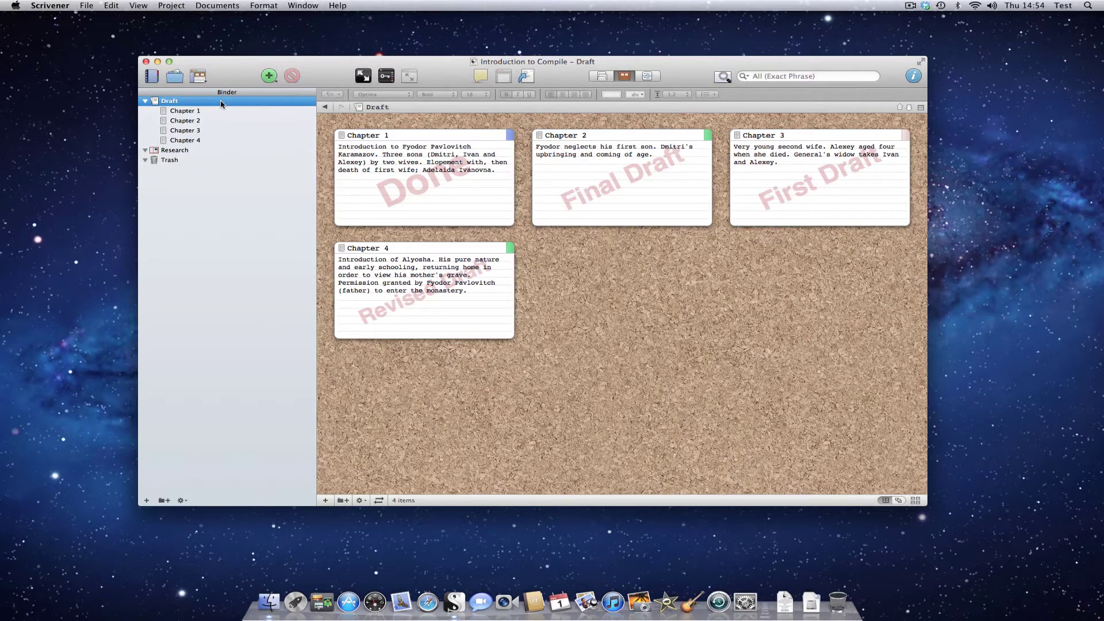
- Page through Chapters 1–4 in the Binder and return to Chapter 1, 'Fyodor Karamazov'
click(219, 113)
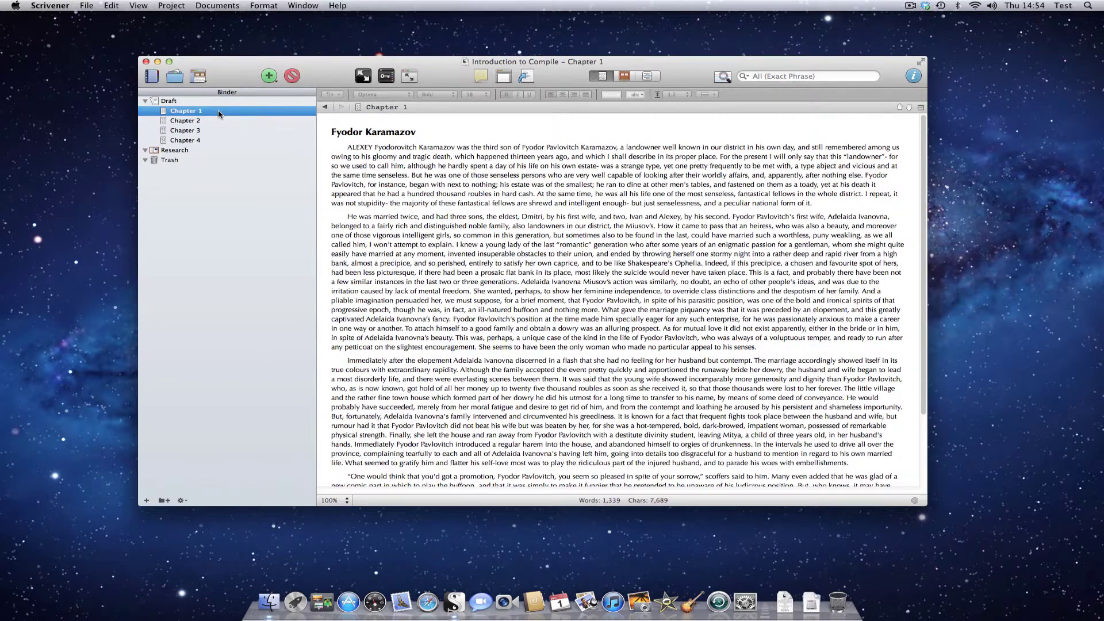
click(222, 122)
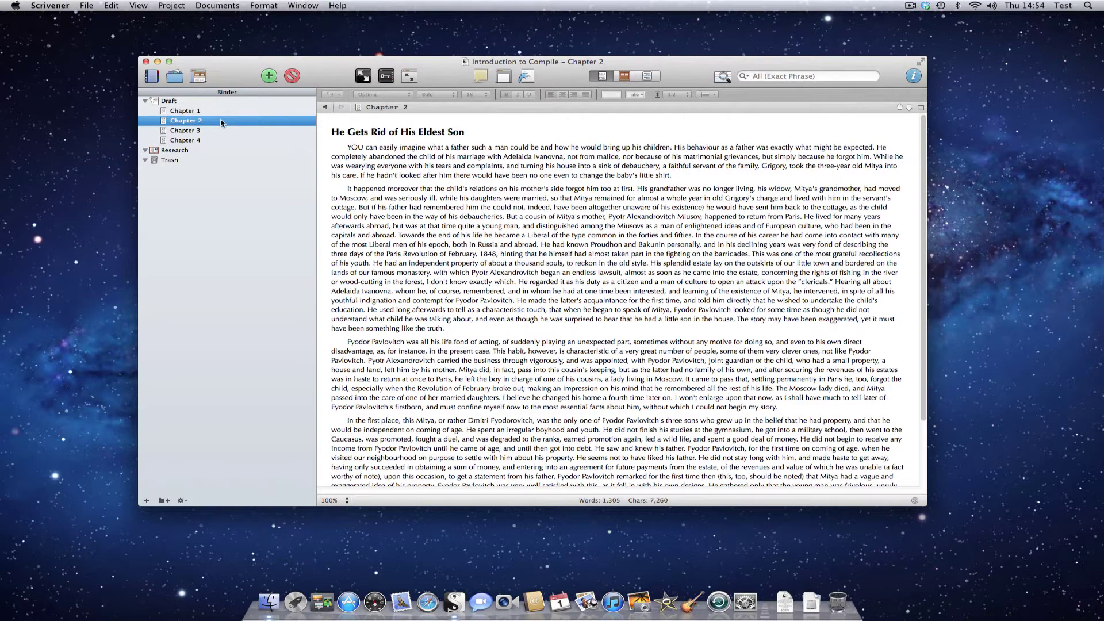
click(219, 133)
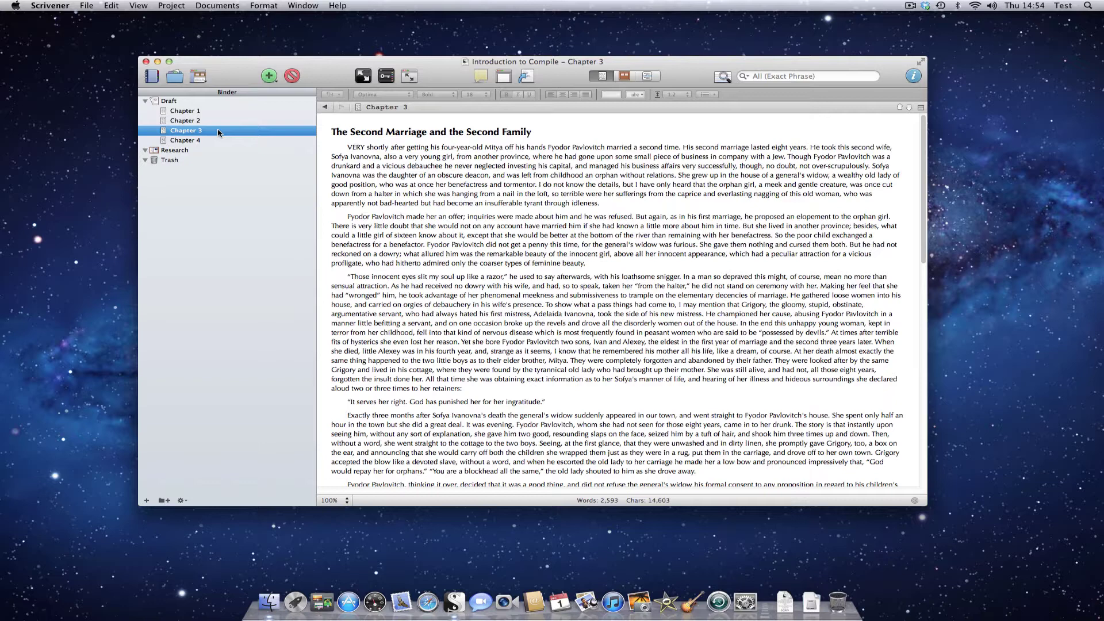
click(225, 141)
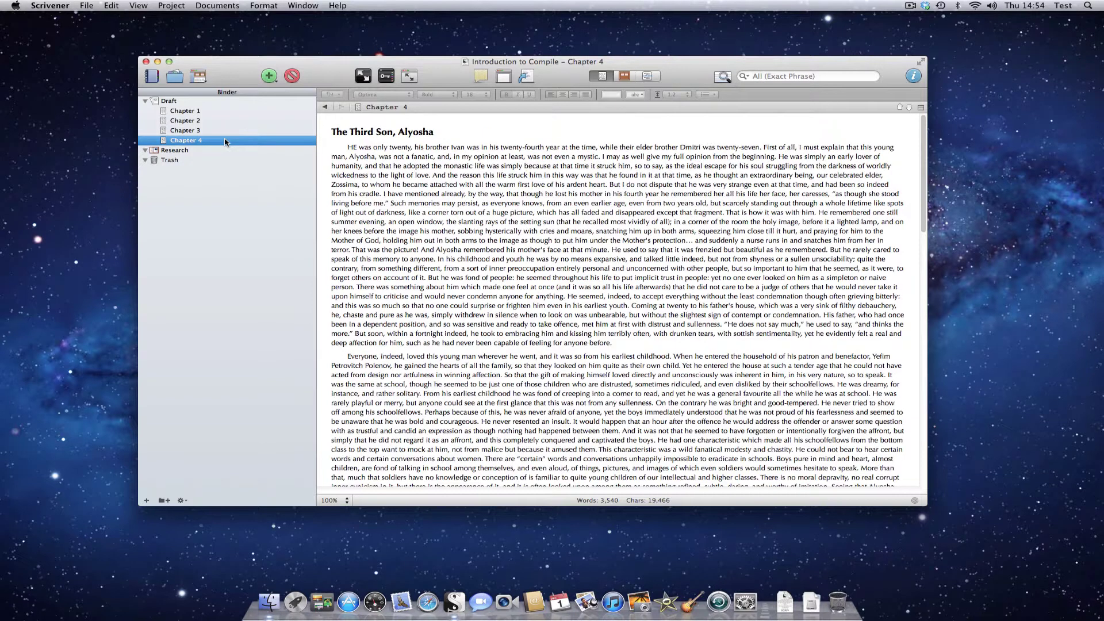
click(225, 112)
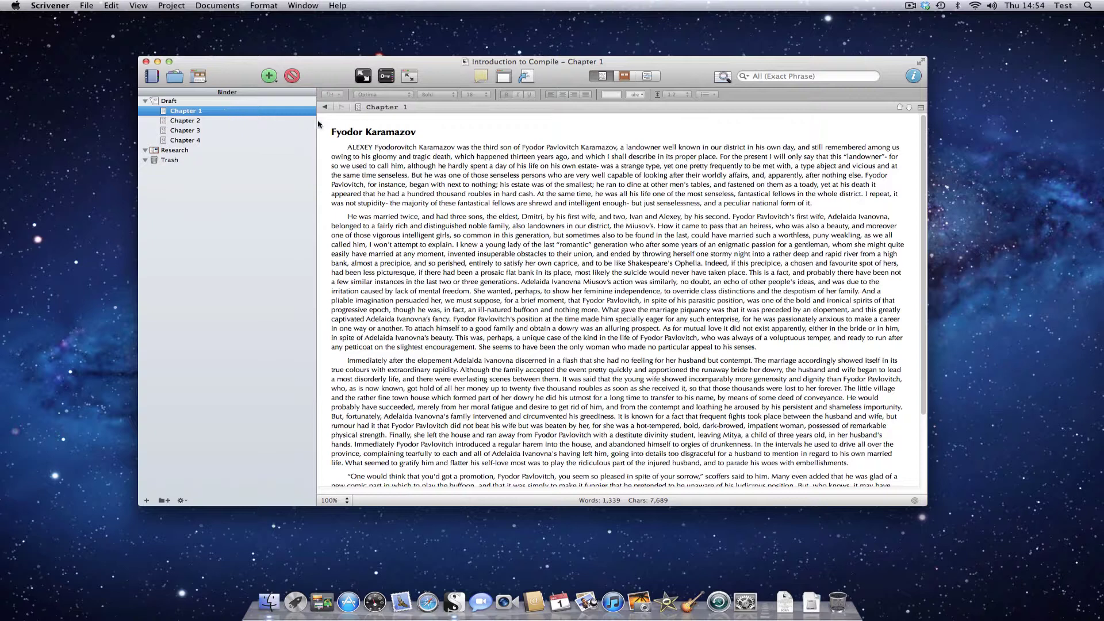
drag(417, 134, 339, 132)
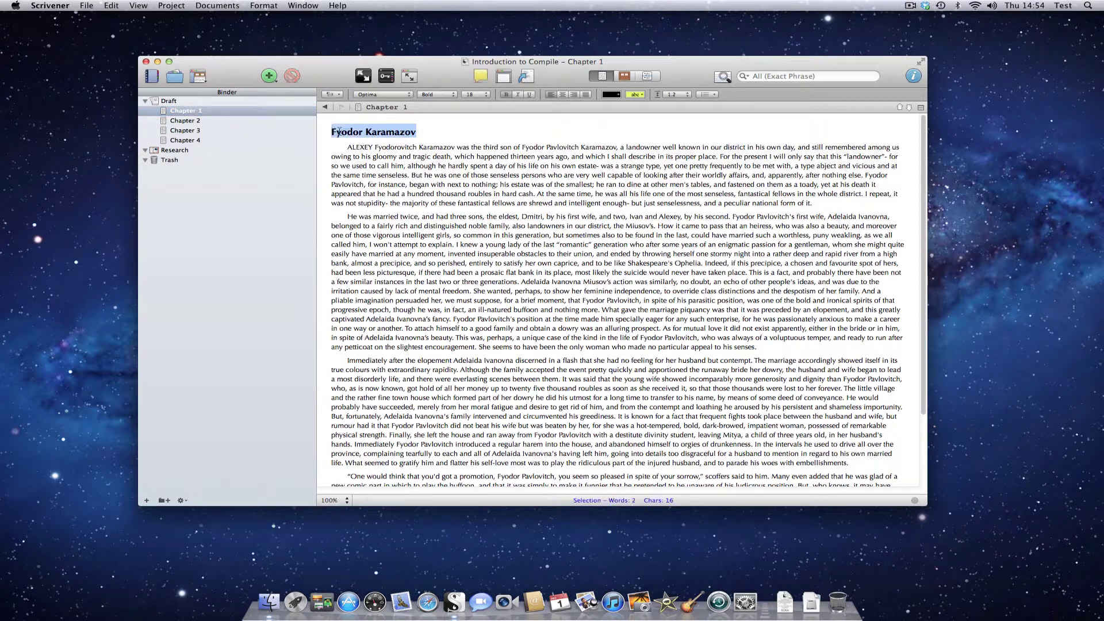
click(440, 135)
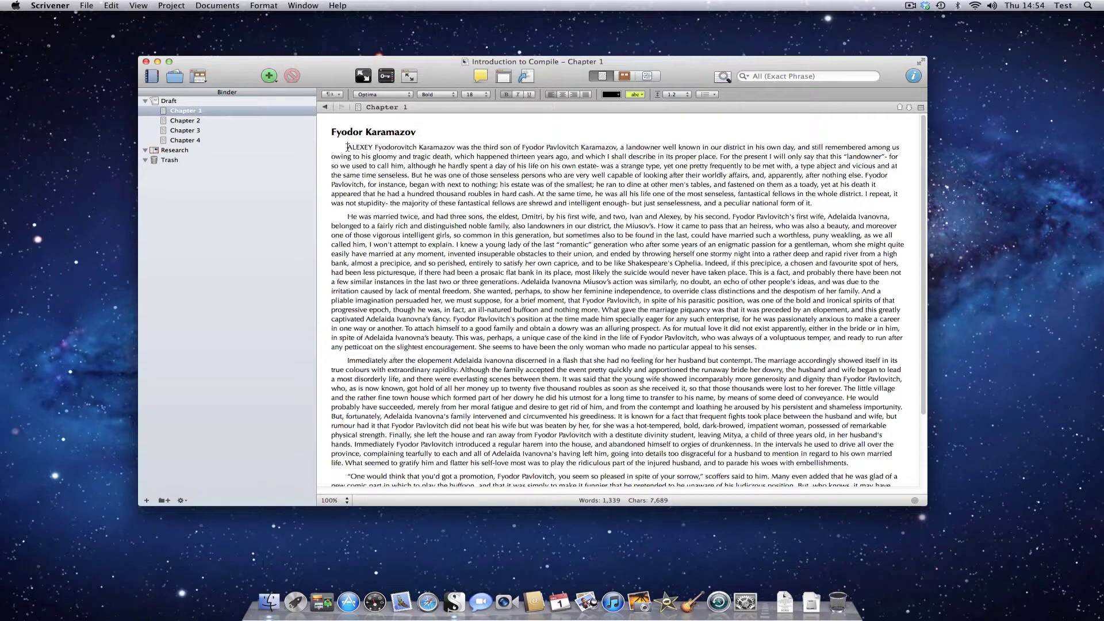
drag(347, 146, 860, 462)
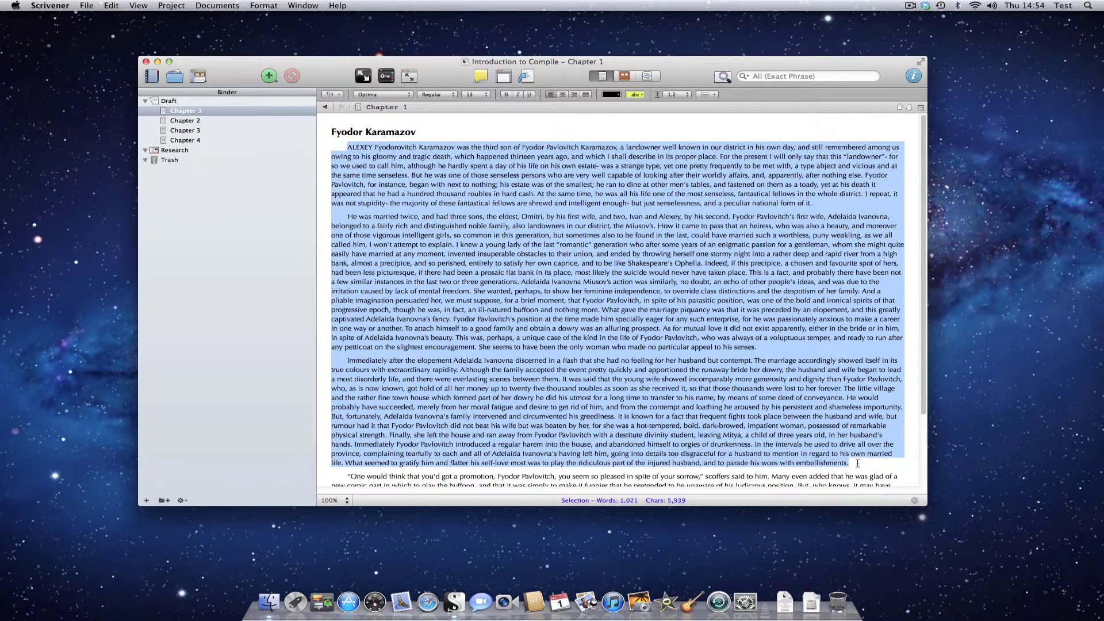
click(858, 463)
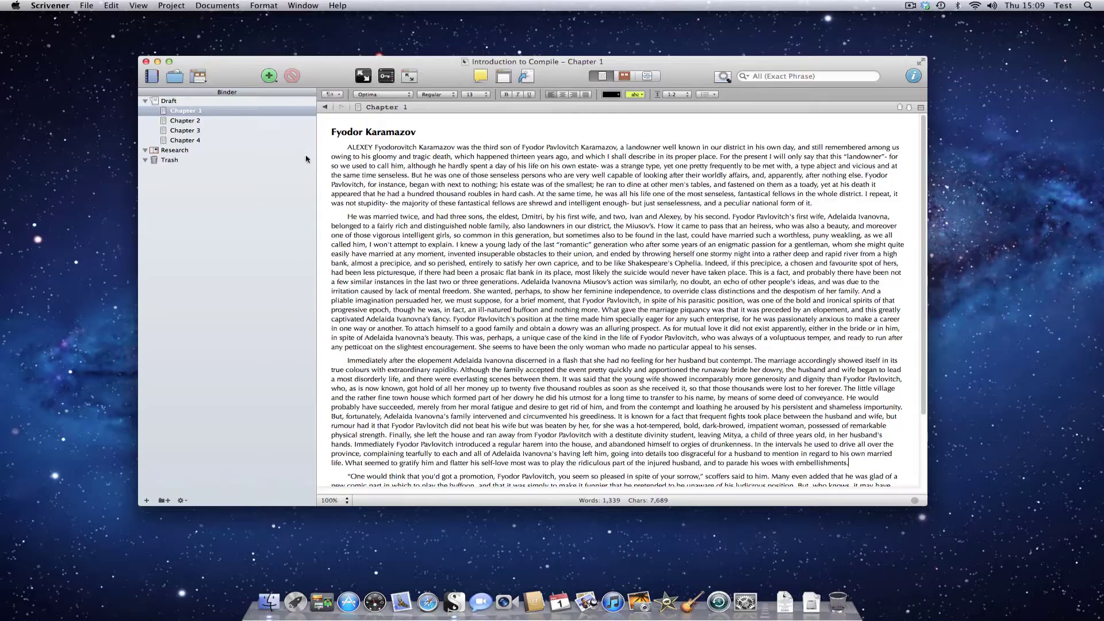
click(253, 115)
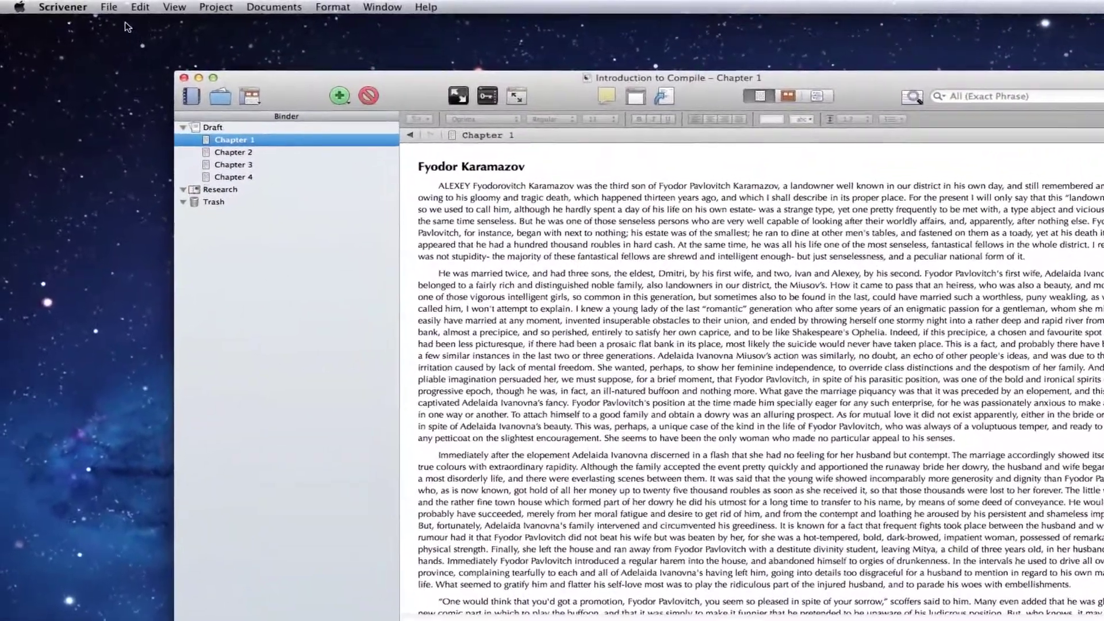
- In File > Compile, try ePub and Final Draft 8 output before settling back on Print
click(113, 8)
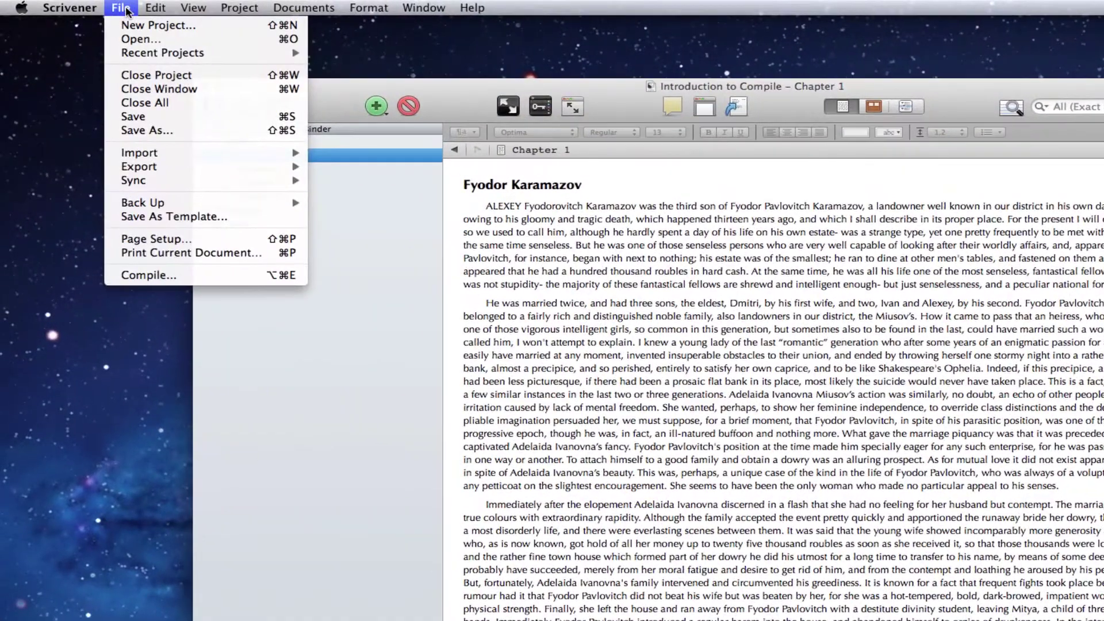
click(201, 276)
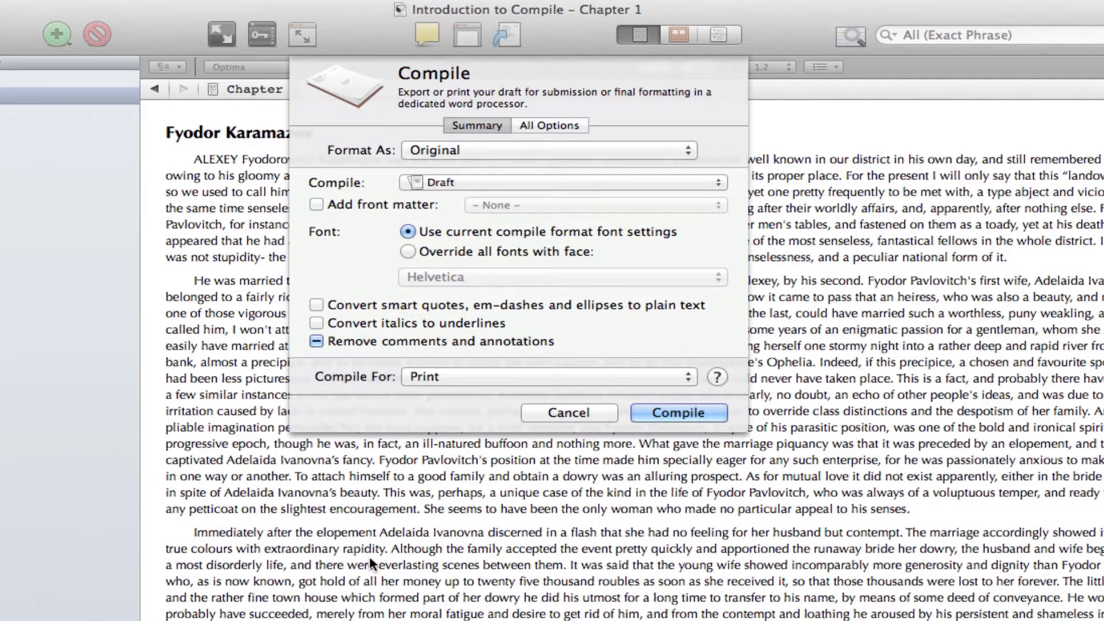
click(687, 376)
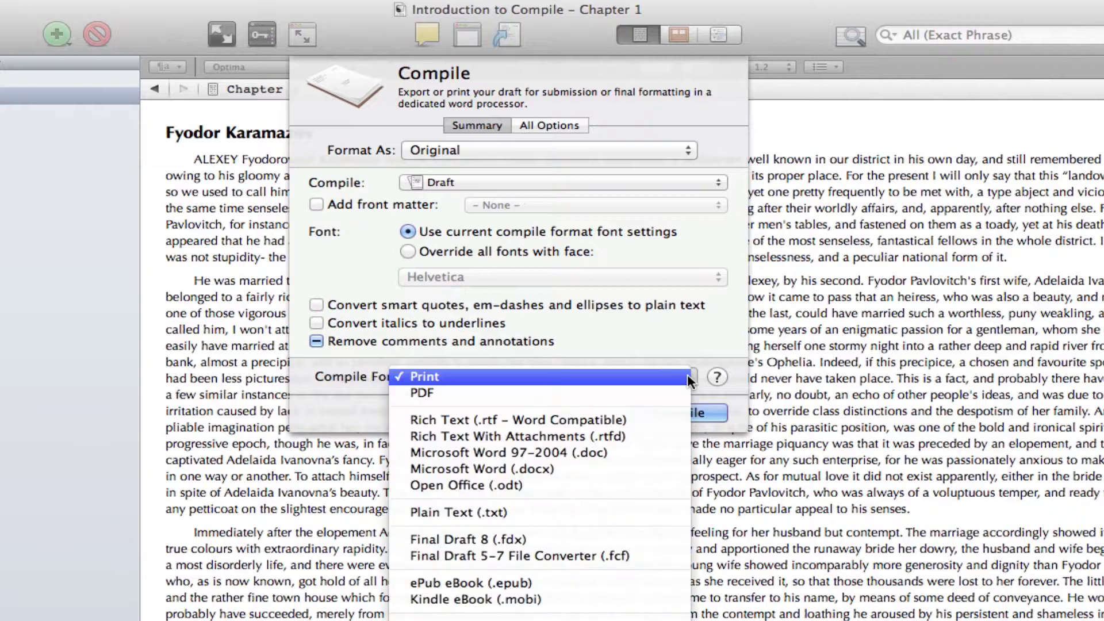
click(644, 586)
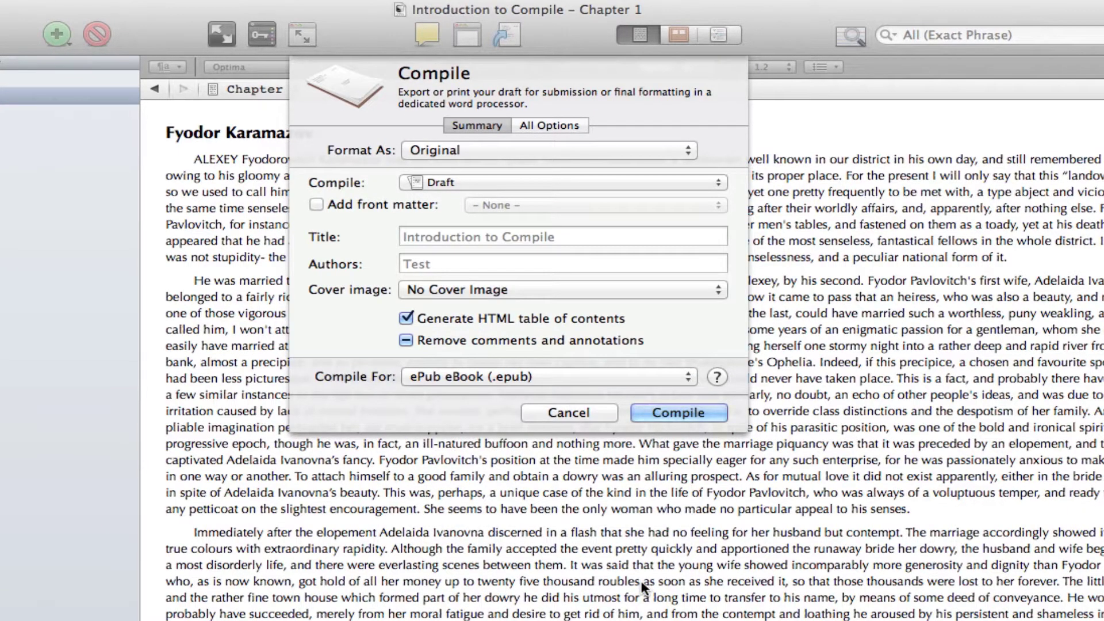
click(688, 378)
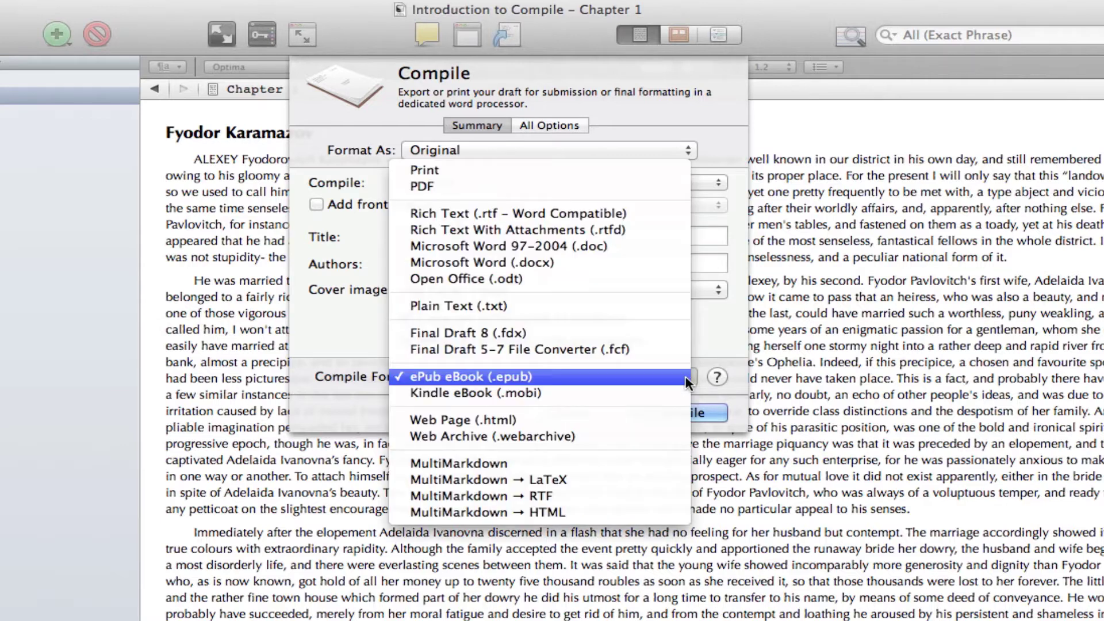
click(638, 333)
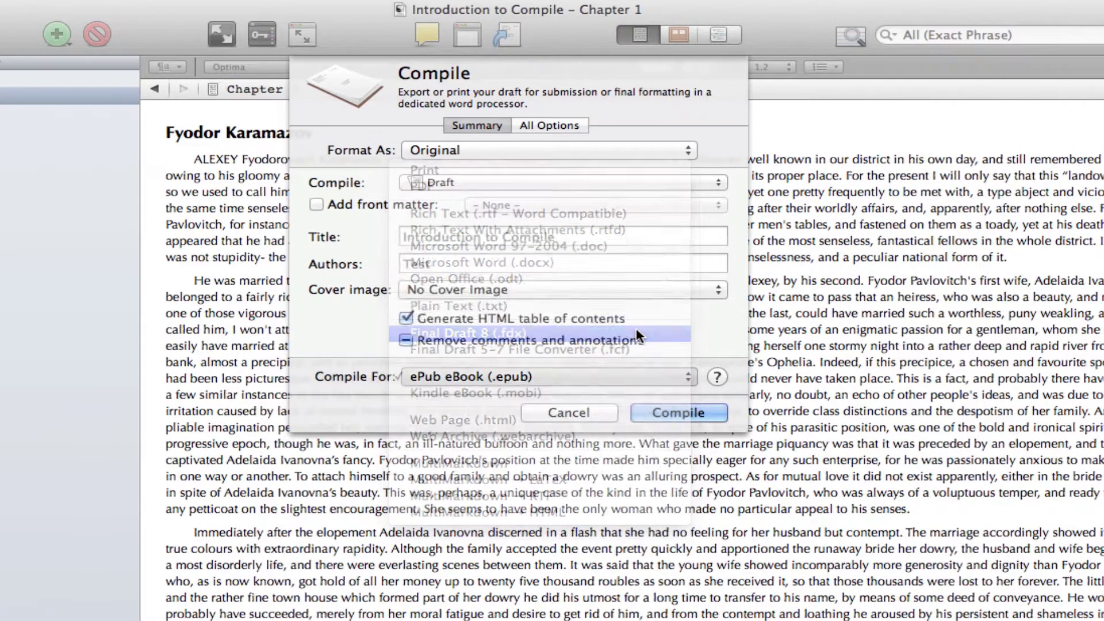
click(688, 376)
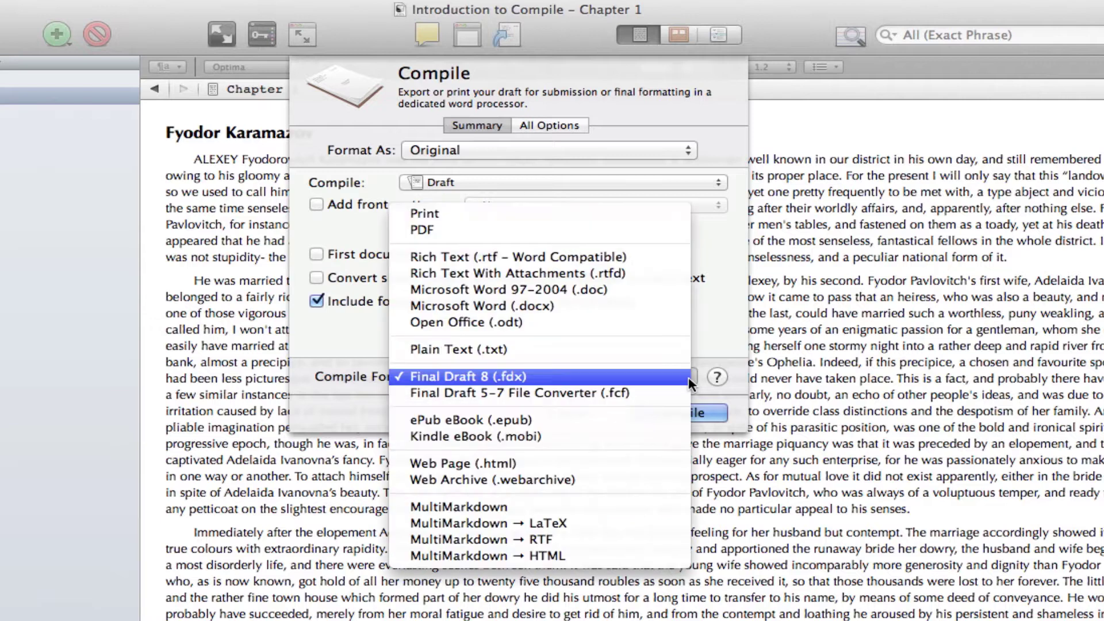
click(647, 210)
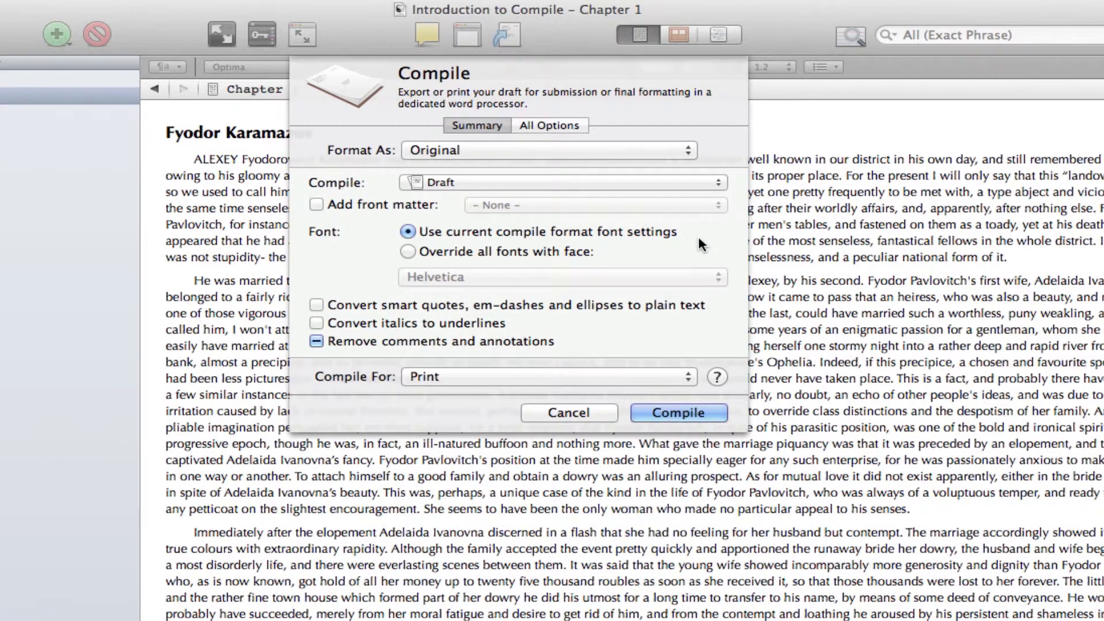
click(578, 125)
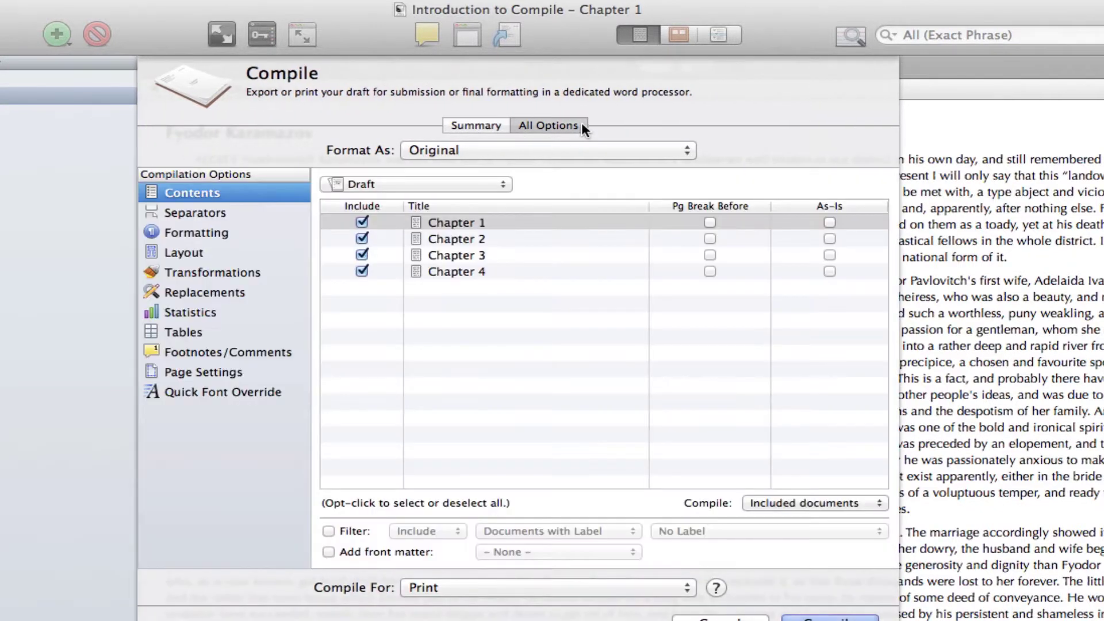
click(253, 211)
click(258, 233)
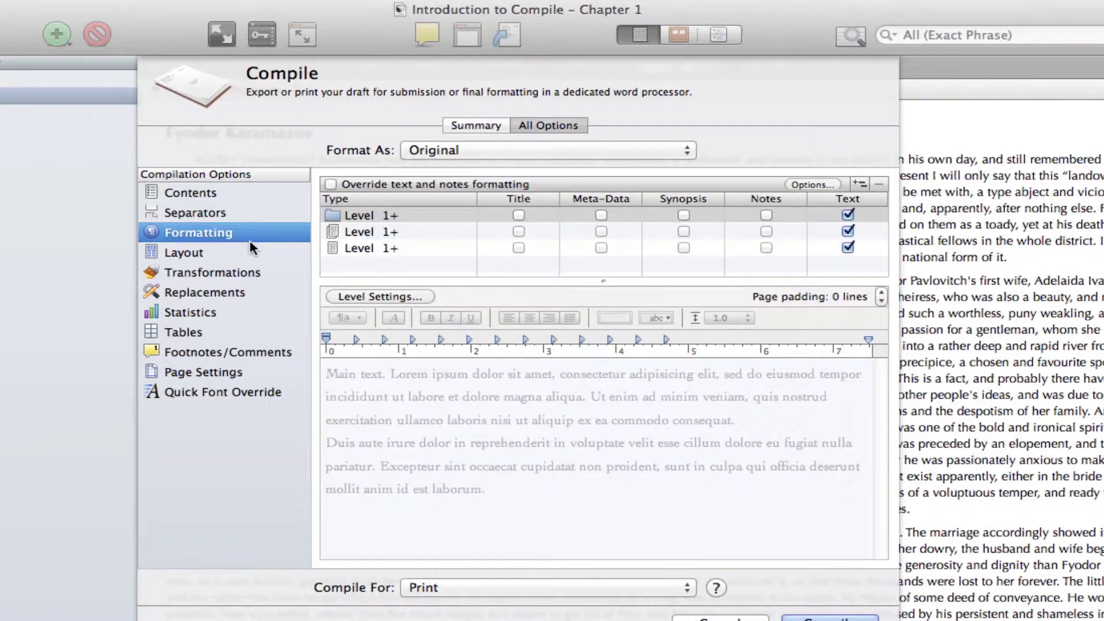
click(246, 251)
click(262, 271)
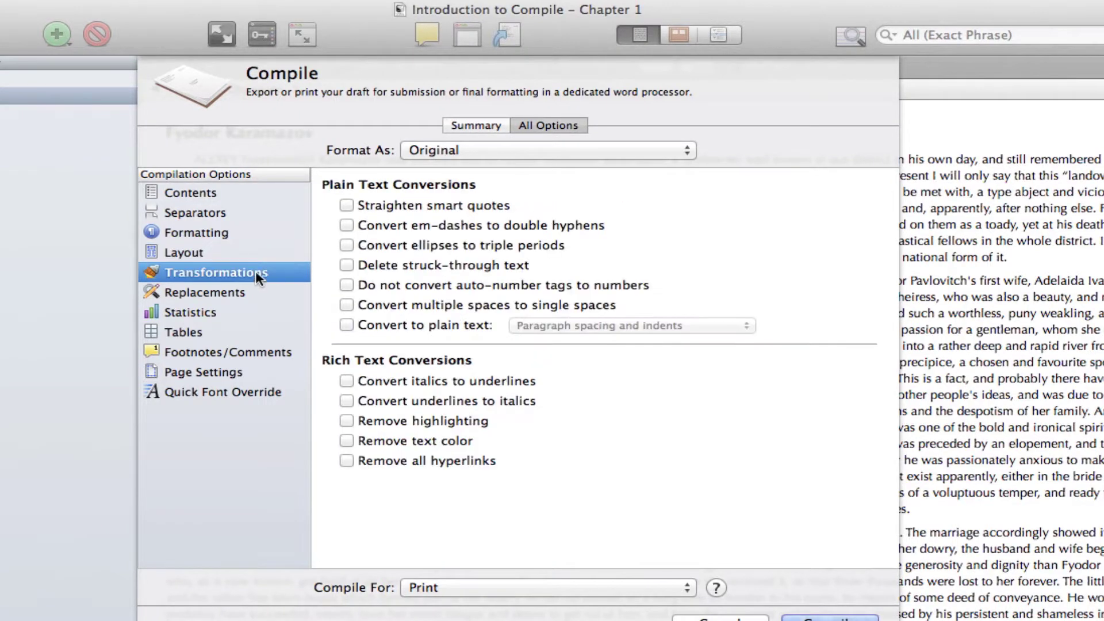
click(254, 291)
click(246, 311)
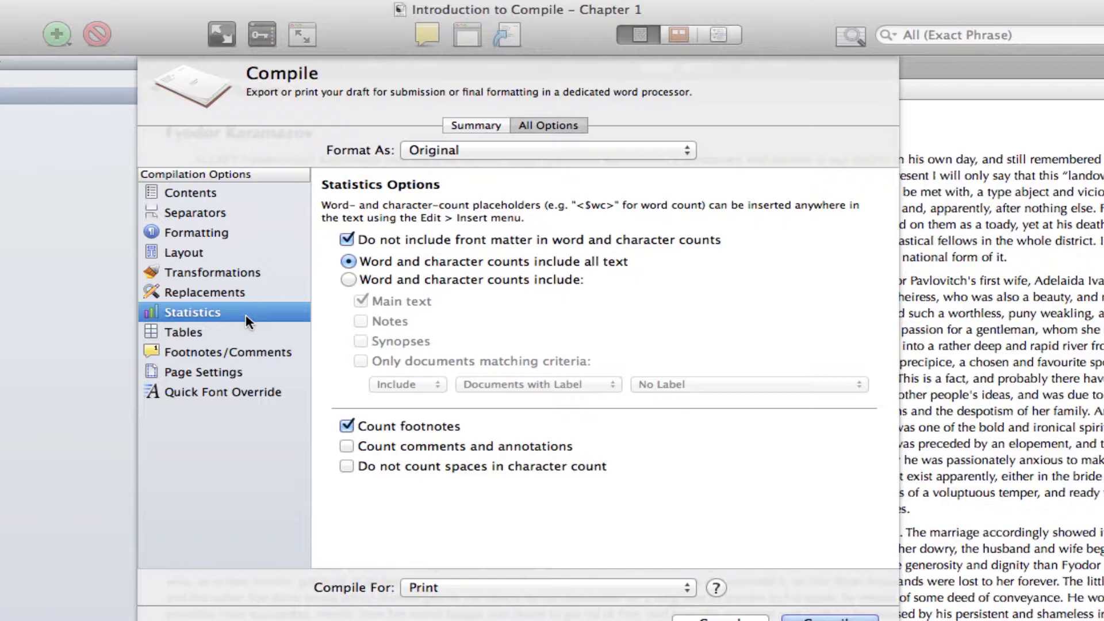
click(252, 331)
click(256, 352)
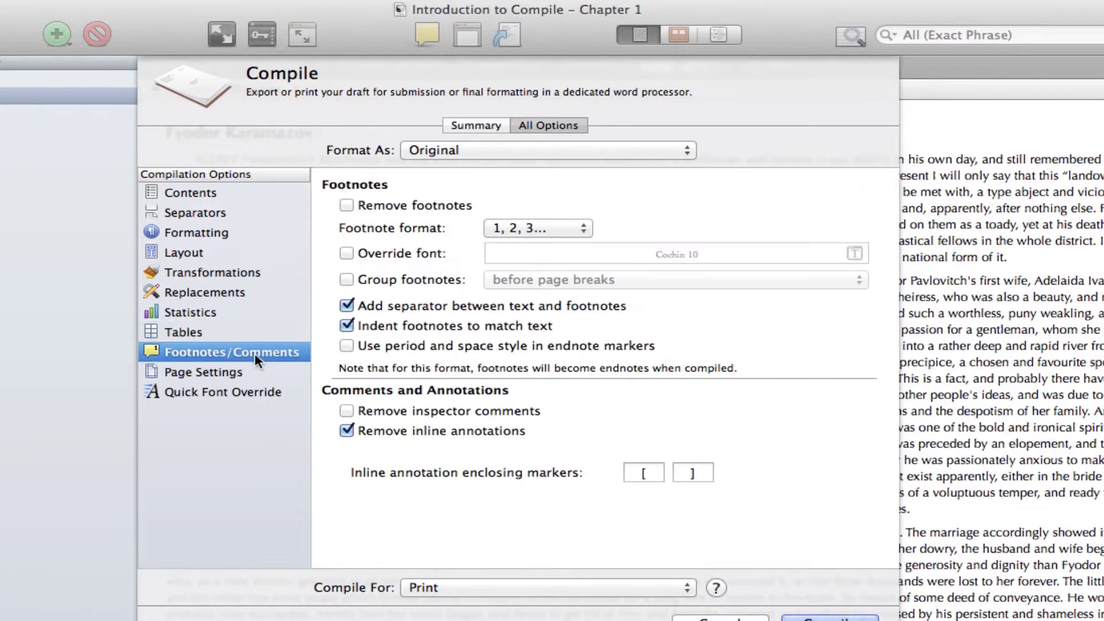
click(242, 372)
click(248, 390)
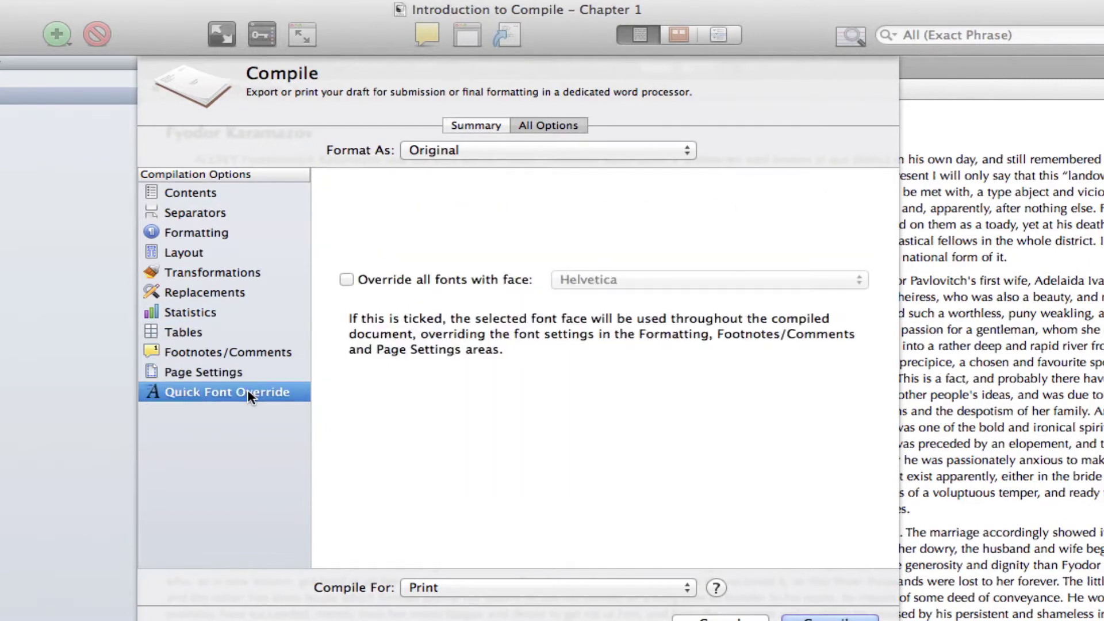
click(254, 190)
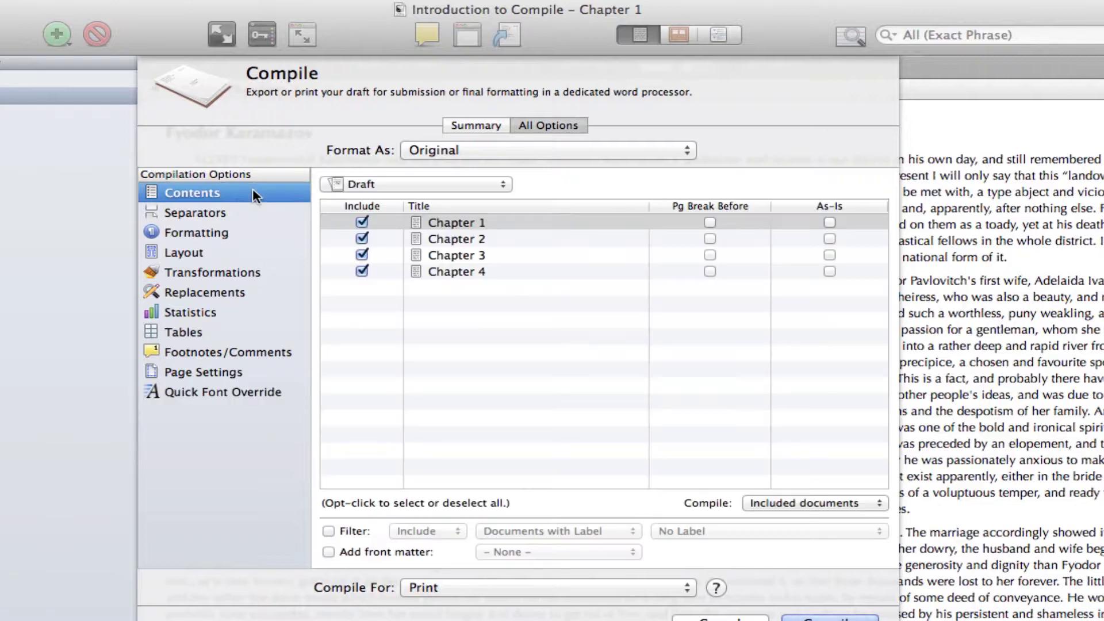
click(496, 128)
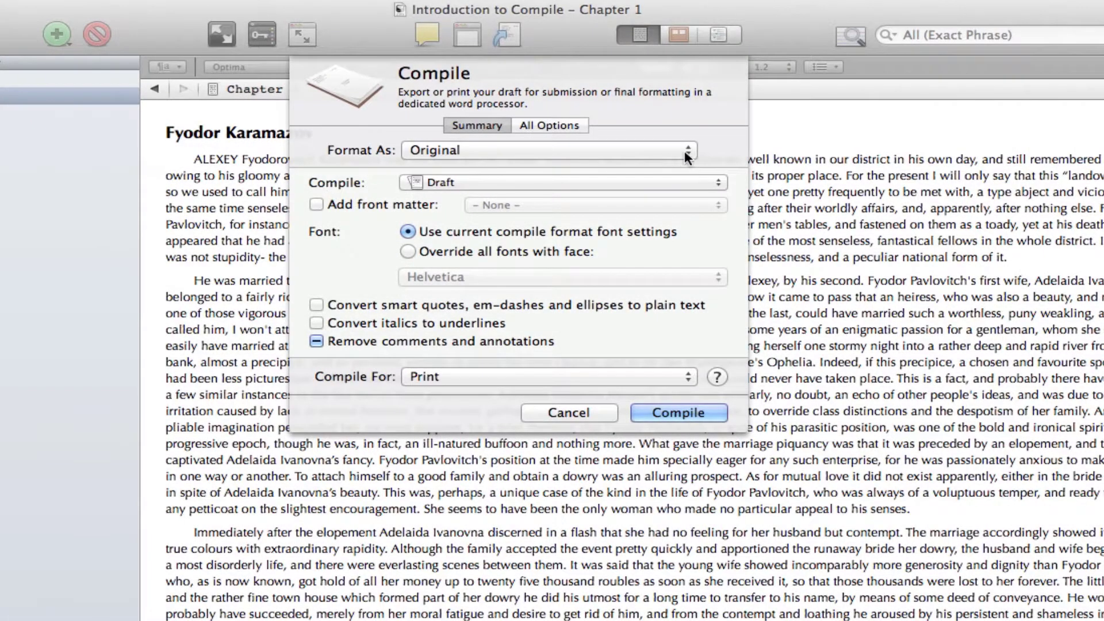
- Compile the whole Draft with the Original format, producing an 18-page print preview
click(688, 151)
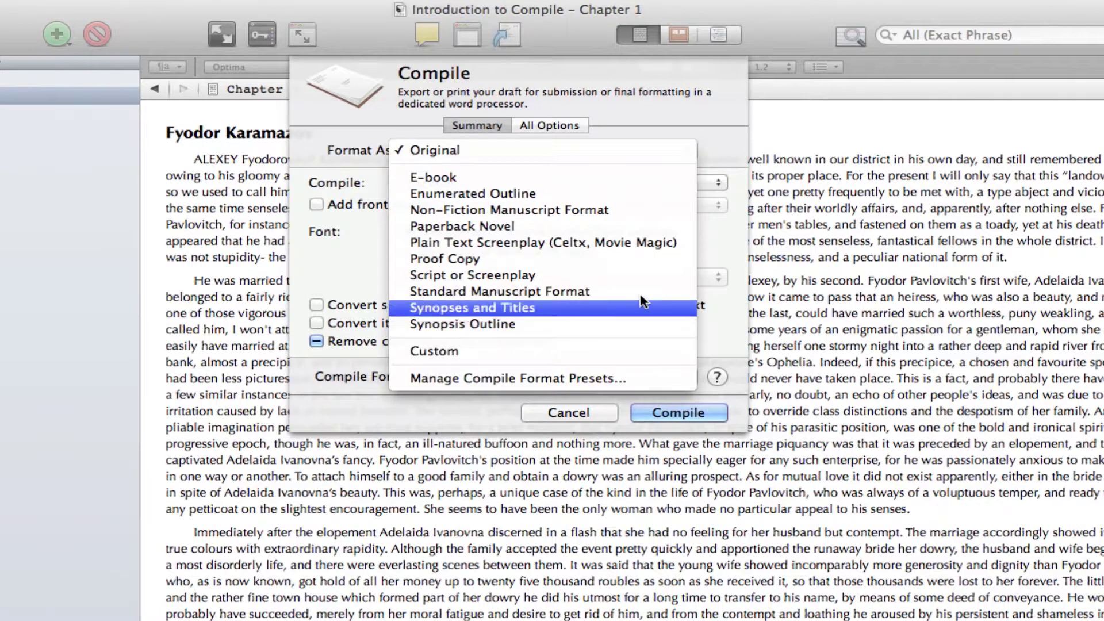
click(635, 155)
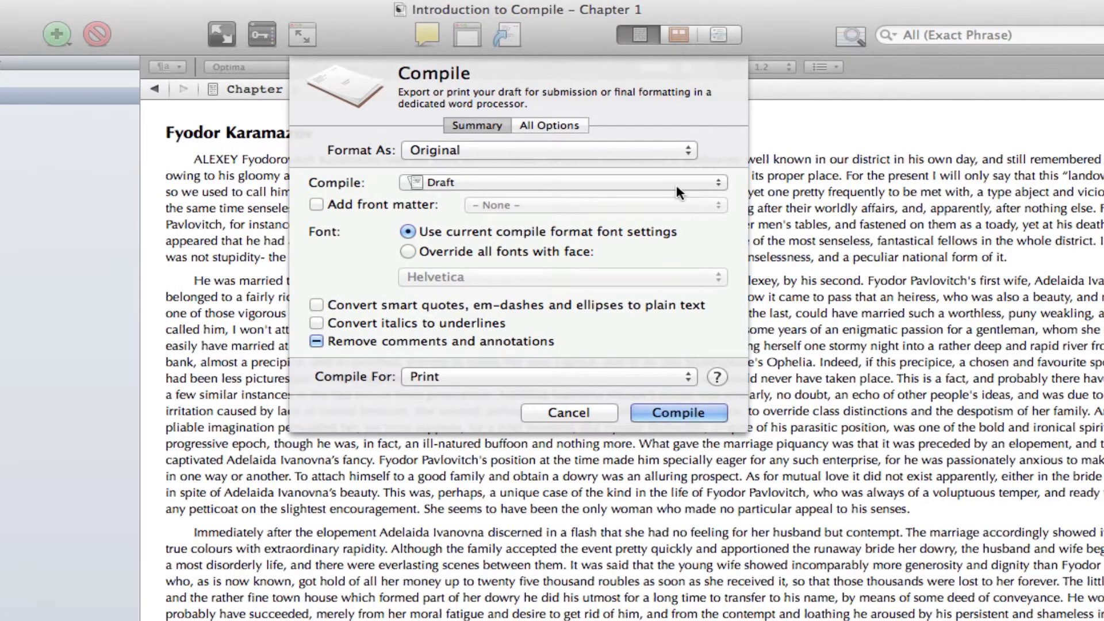
click(690, 183)
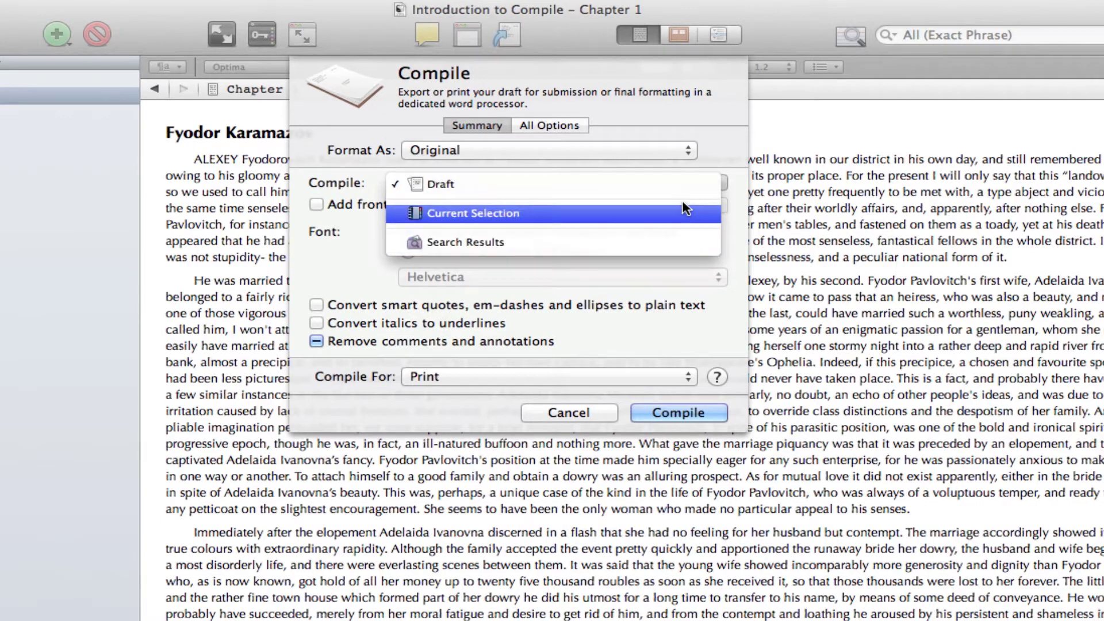
click(682, 183)
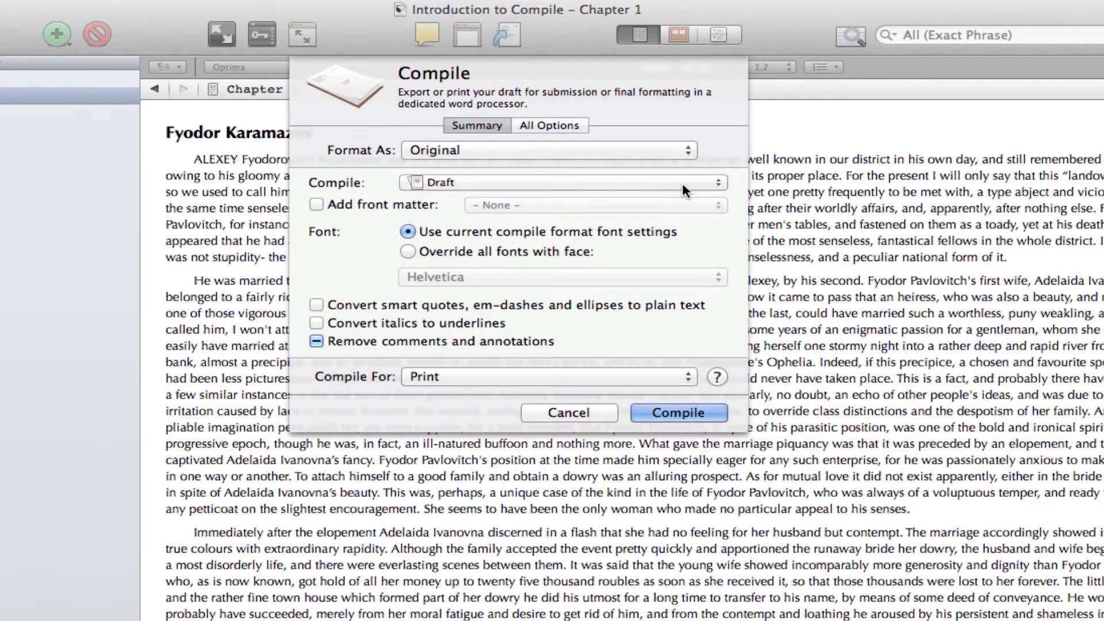
click(657, 412)
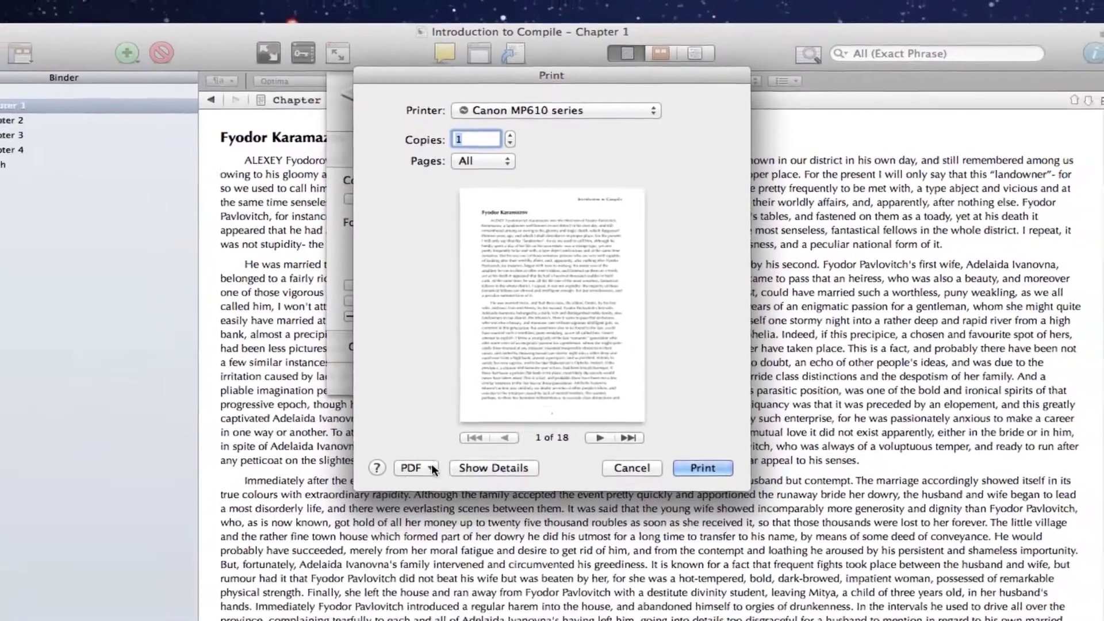
- Open the compiled output in Preview as 'Introduction to Compile.pdf'
click(432, 481)
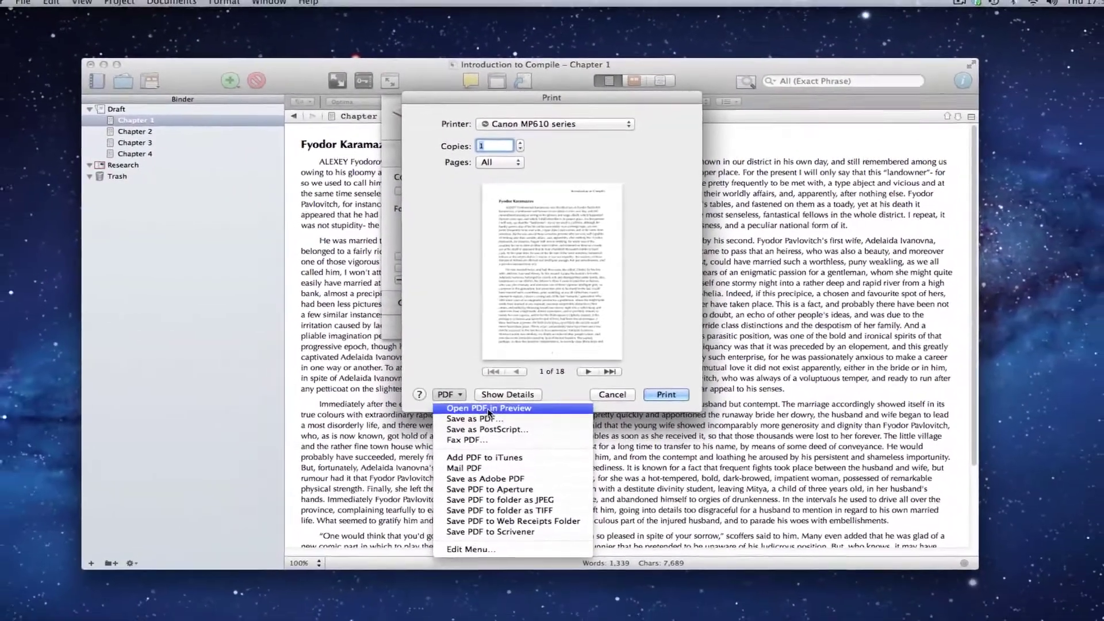
click(476, 457)
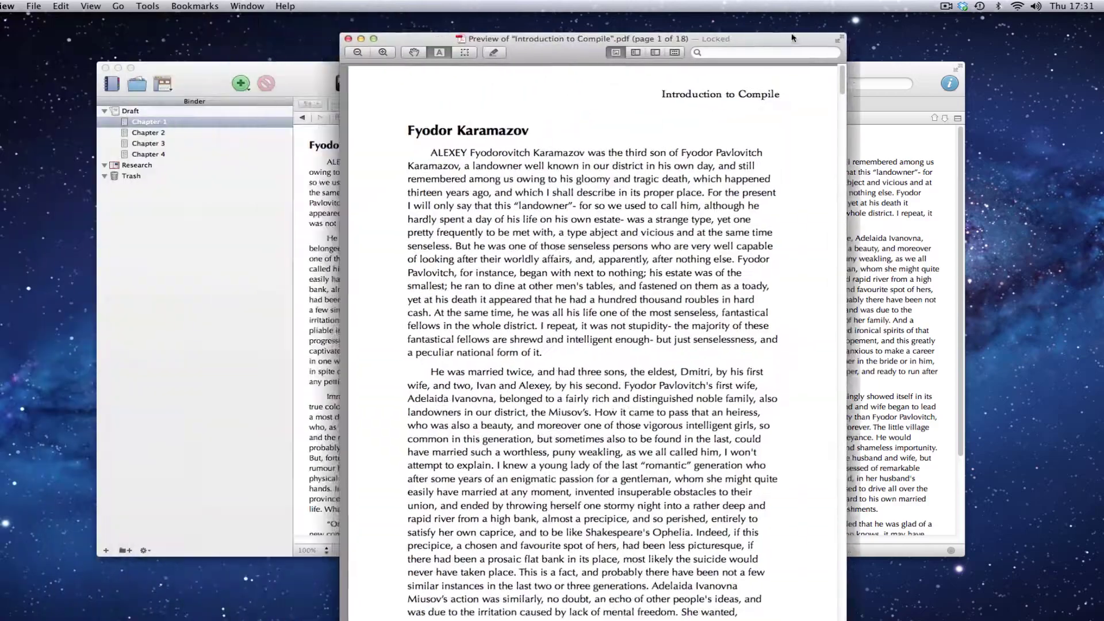
- Move the Preview window to the right of the screen and scroll through the 18-page PDF
drag(731, 21, 1013, 19)
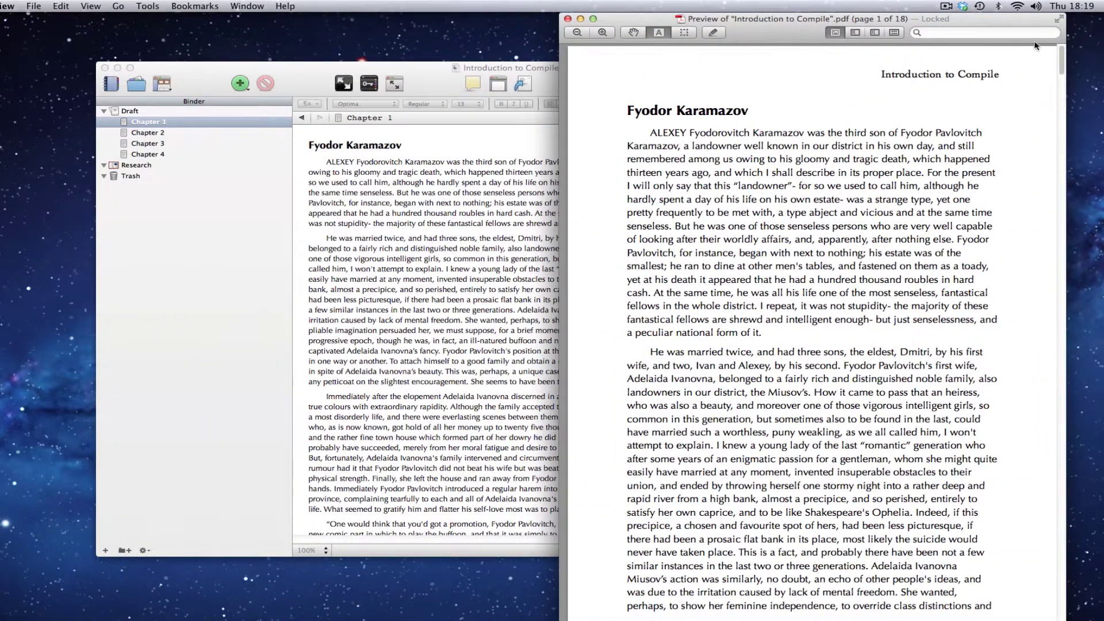
drag(1063, 68, 1064, 235)
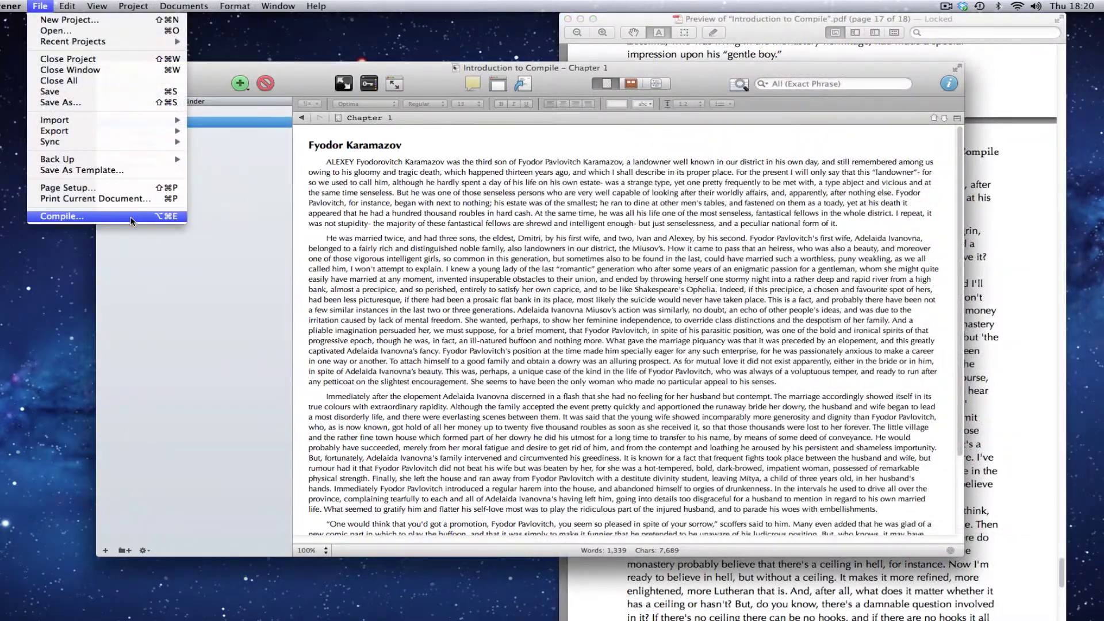
- Set the compile Text separator to Page break under All Options > Separators
click(131, 218)
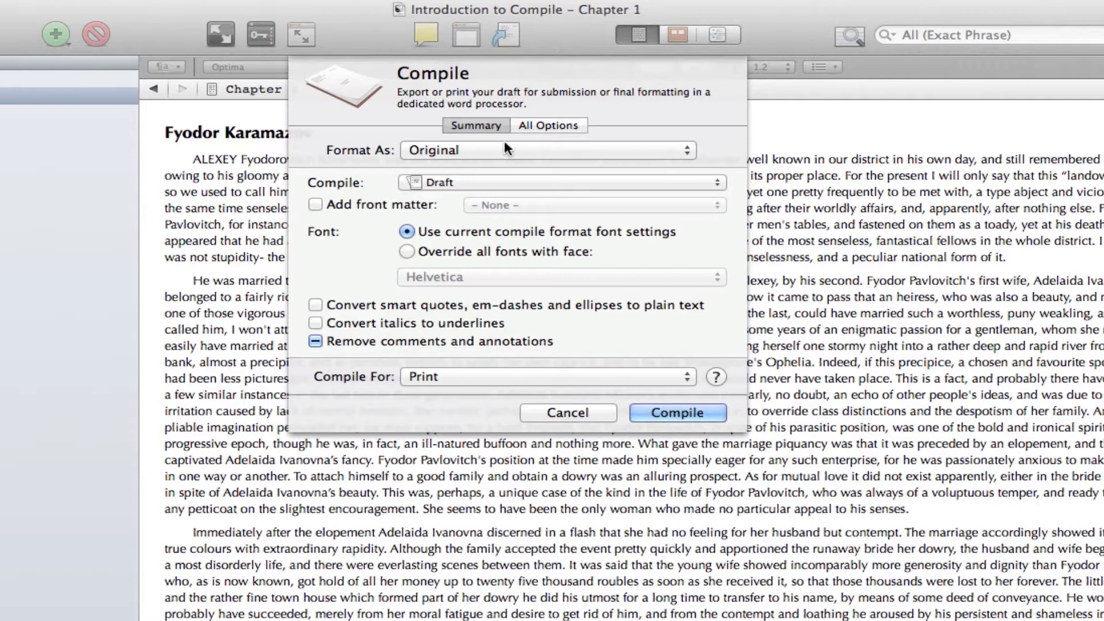
click(570, 125)
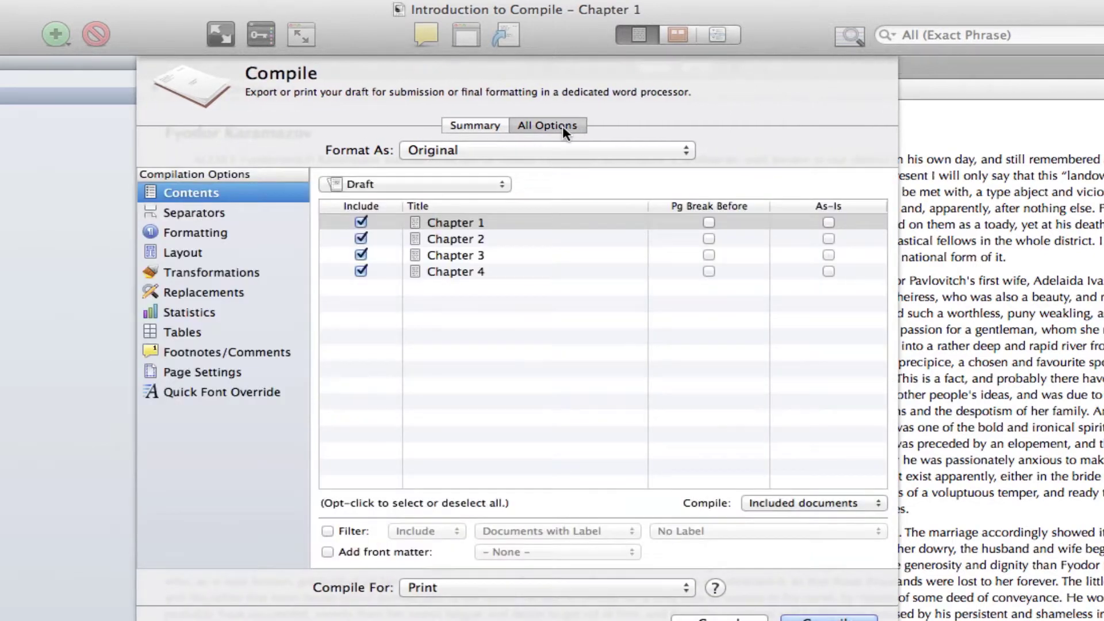
click(248, 212)
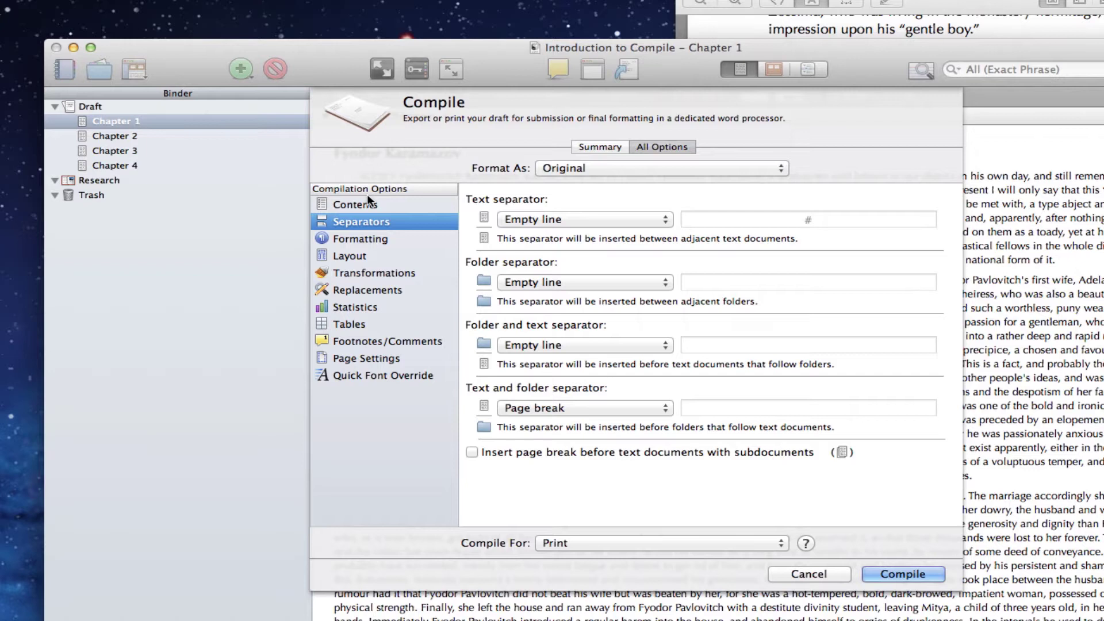
click(665, 221)
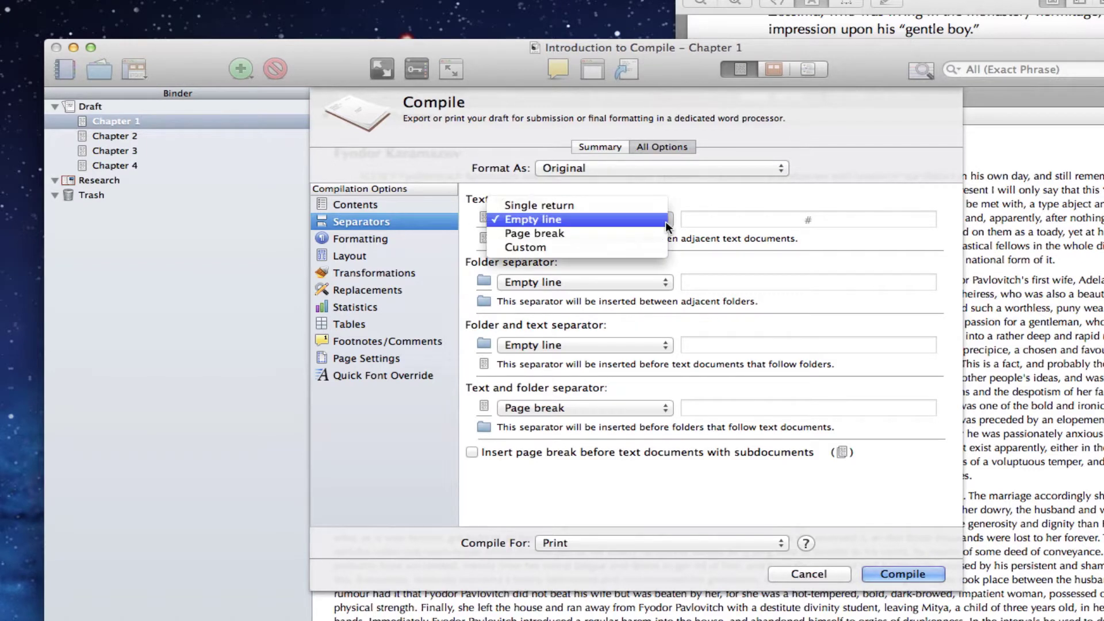
click(640, 233)
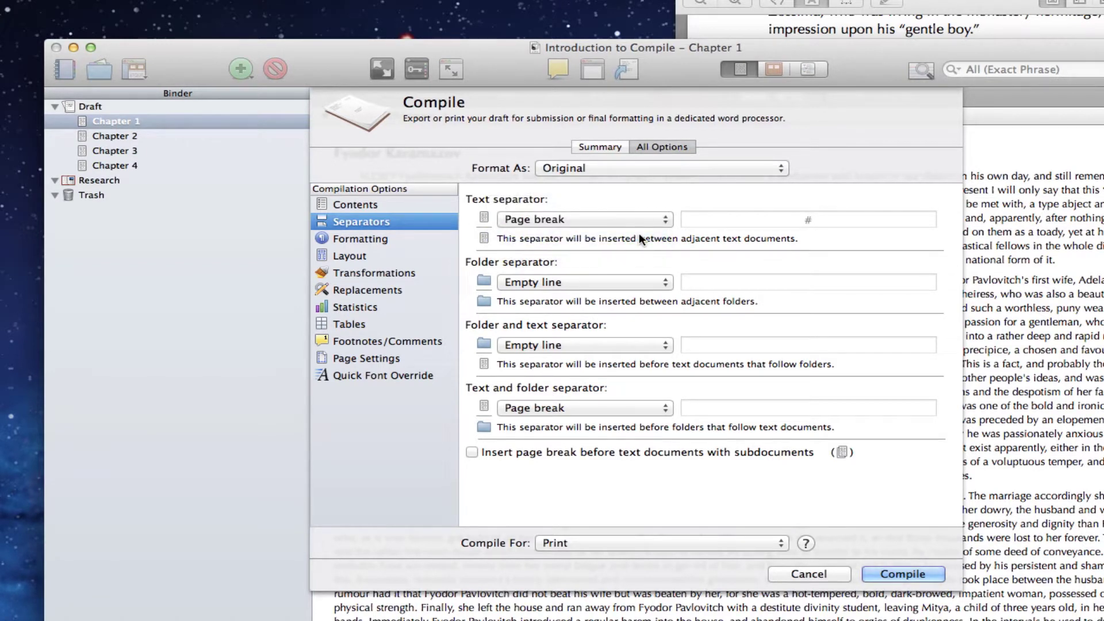
- Recompile to a 19-page PDF in Preview, check chapters start new pages, and select the 'Fyodor Karamazov' heading
click(875, 575)
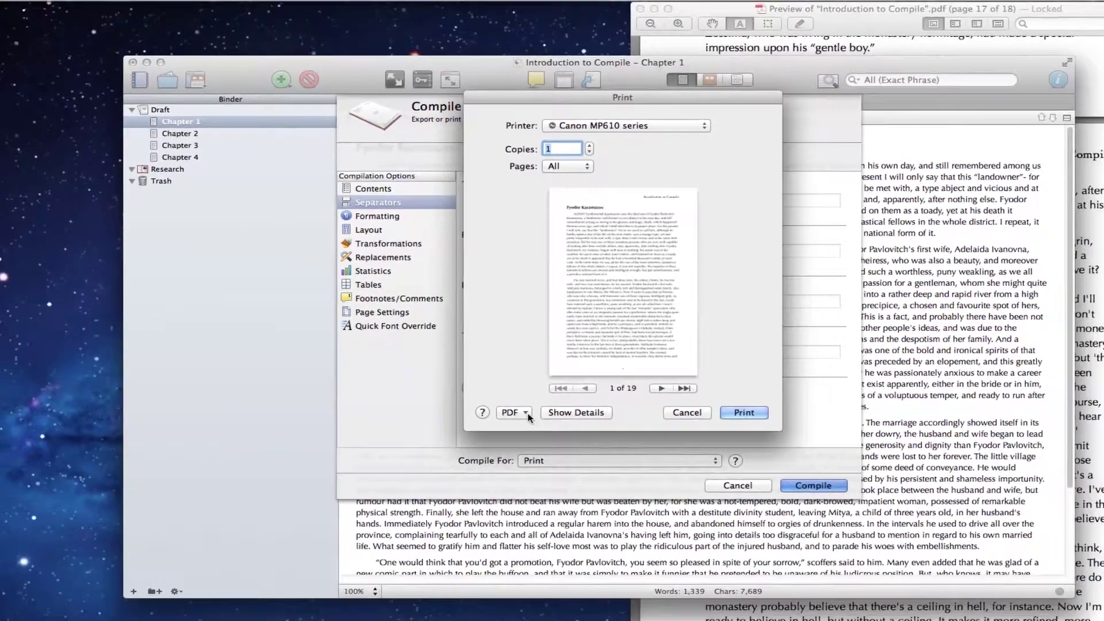
click(526, 414)
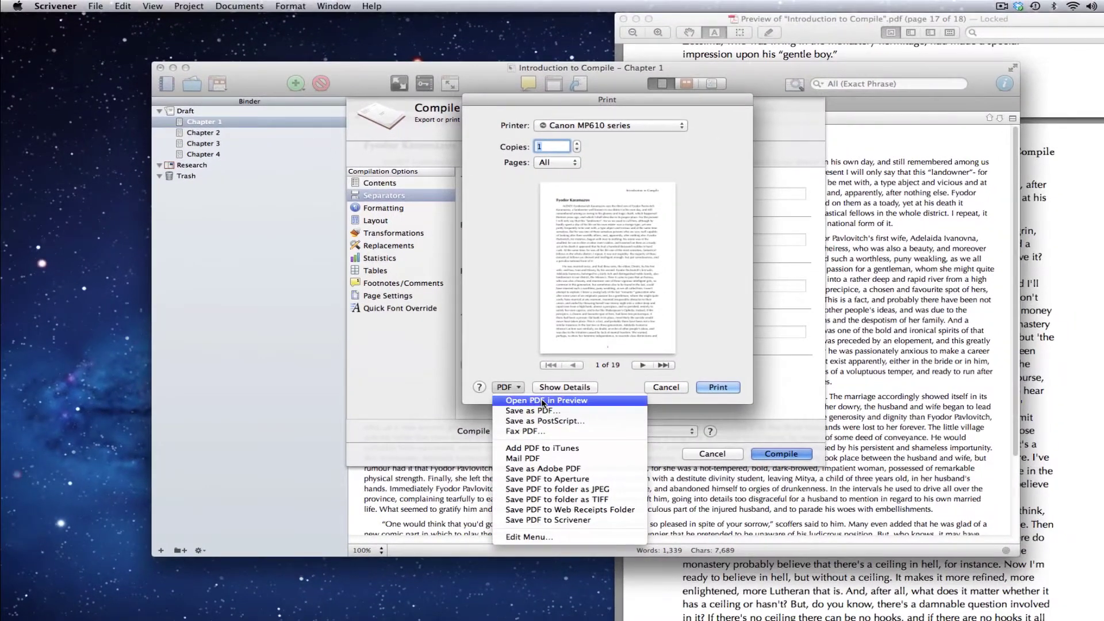
click(543, 401)
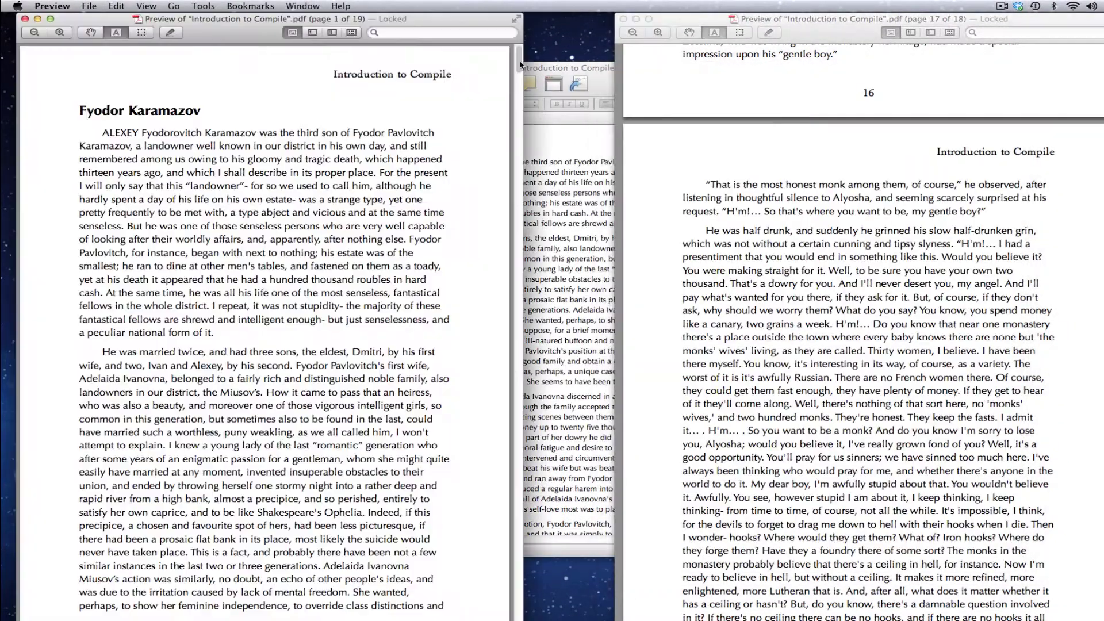
drag(521, 65, 528, 148)
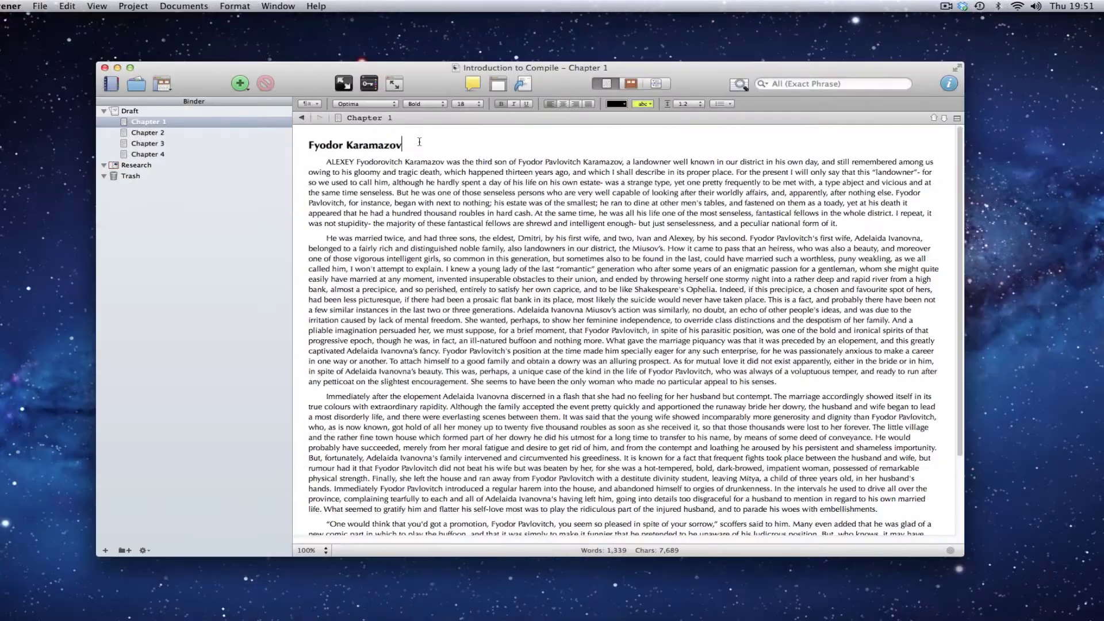
drag(419, 142, 308, 145)
- Make 'Fyodor Karamazov' Chapter 1's title and delete the heading from its text
right_click(329, 147)
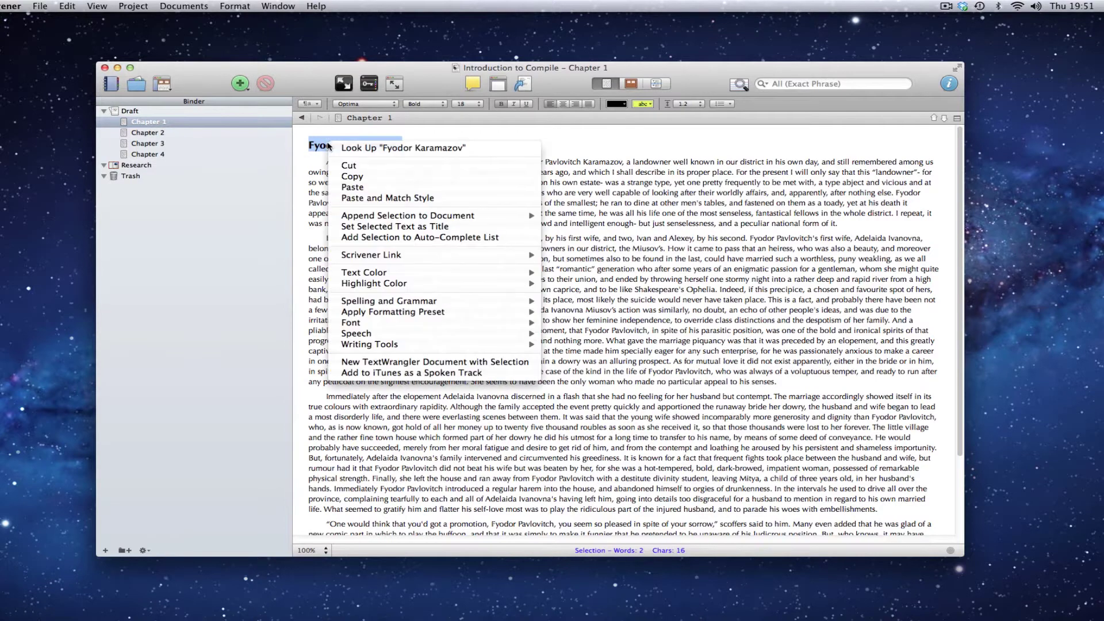
click(389, 229)
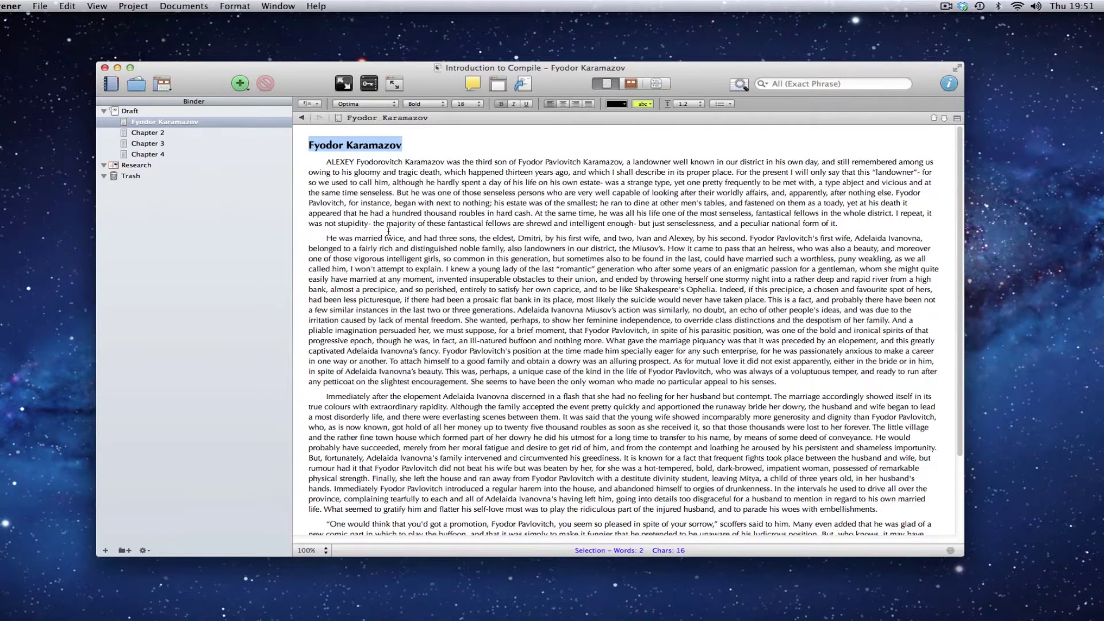
key(BackSpace)
key(Delete)
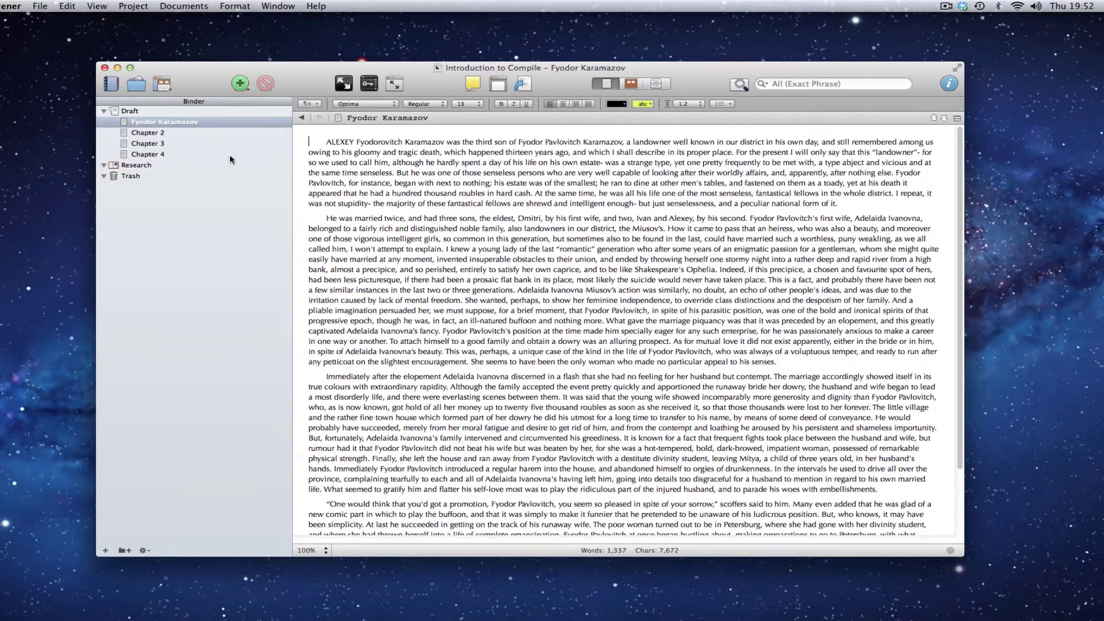
- Make 'He Gets Rid of His Eldest Son' Chapter 2's title and delete that heading
click(195, 132)
drag(308, 145, 456, 145)
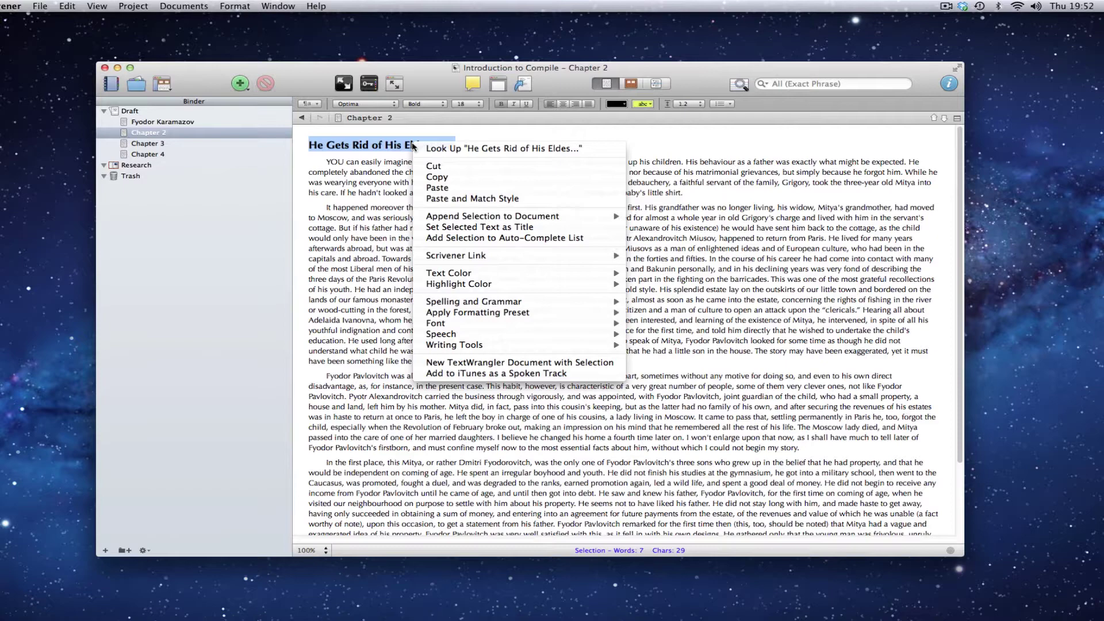
right_click(414, 143)
click(460, 227)
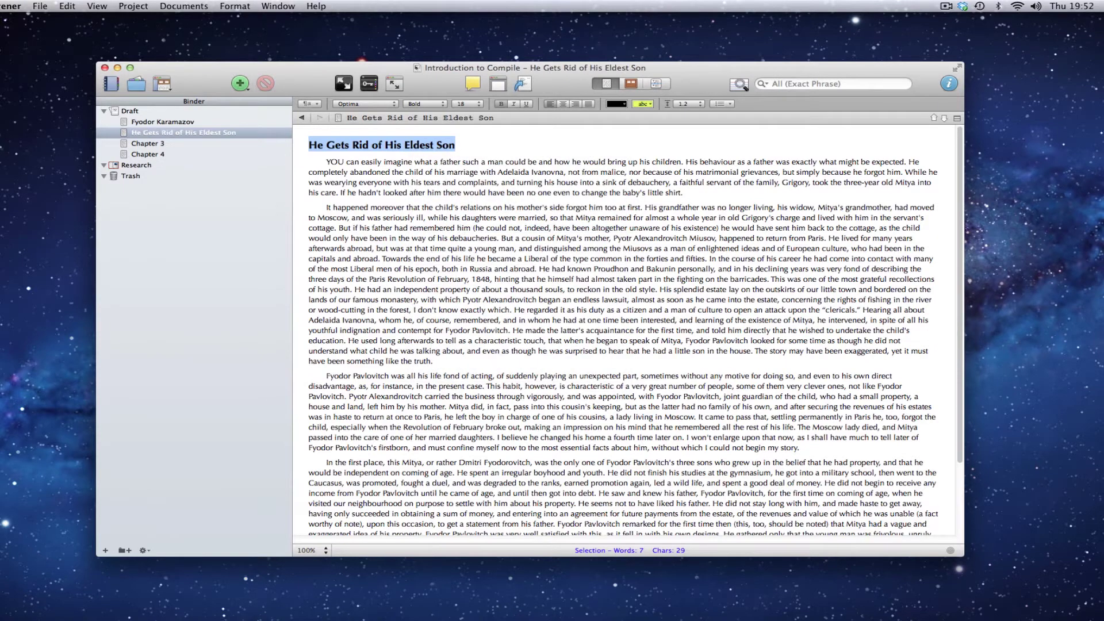
key(BackSpace)
key(BackSpace)
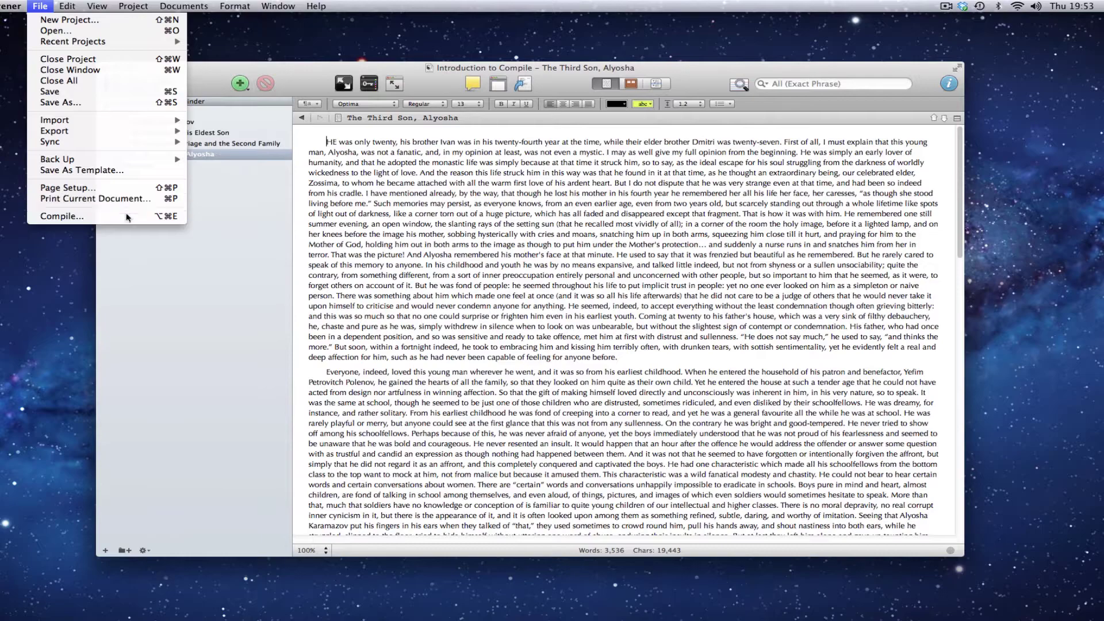
click(128, 216)
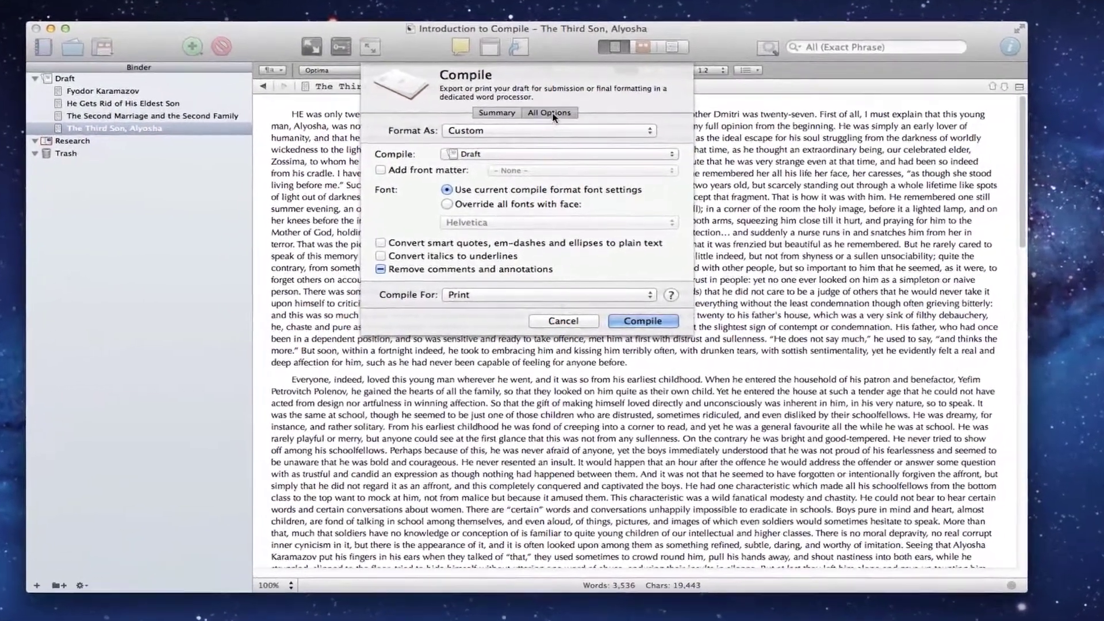
- In compile Formatting, include titles for Level 1+ text documents and colour them blue
click(549, 122)
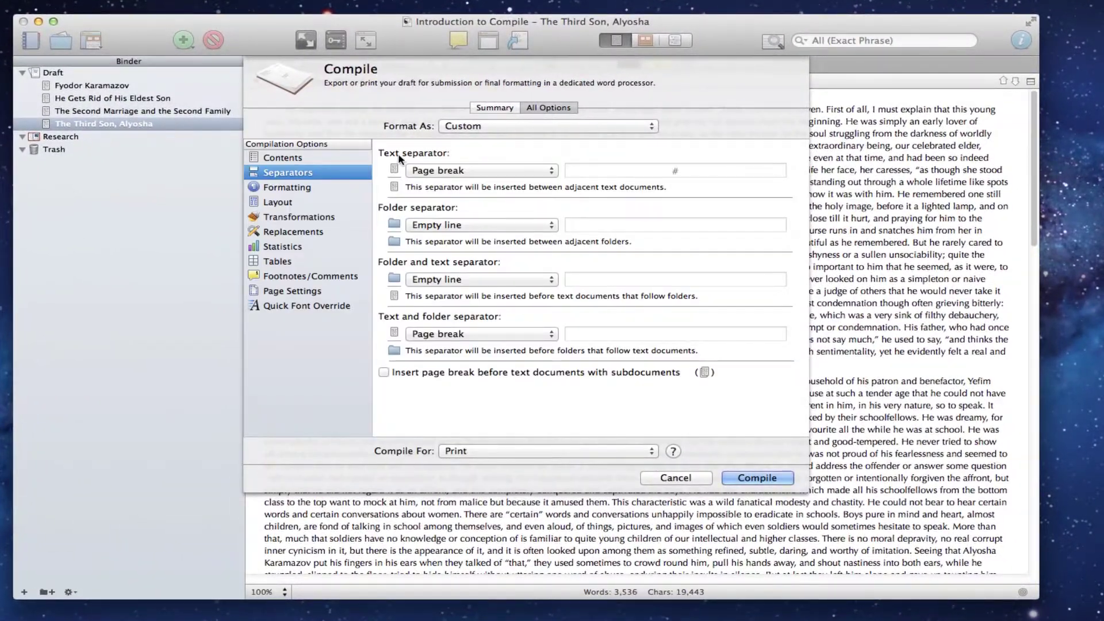
click(329, 188)
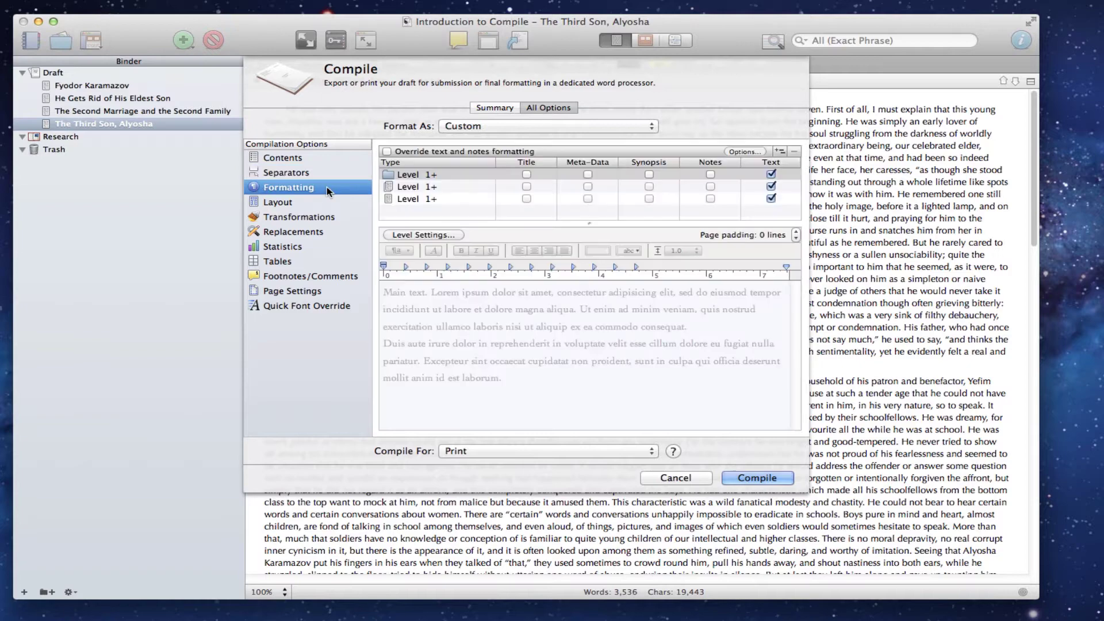
click(430, 199)
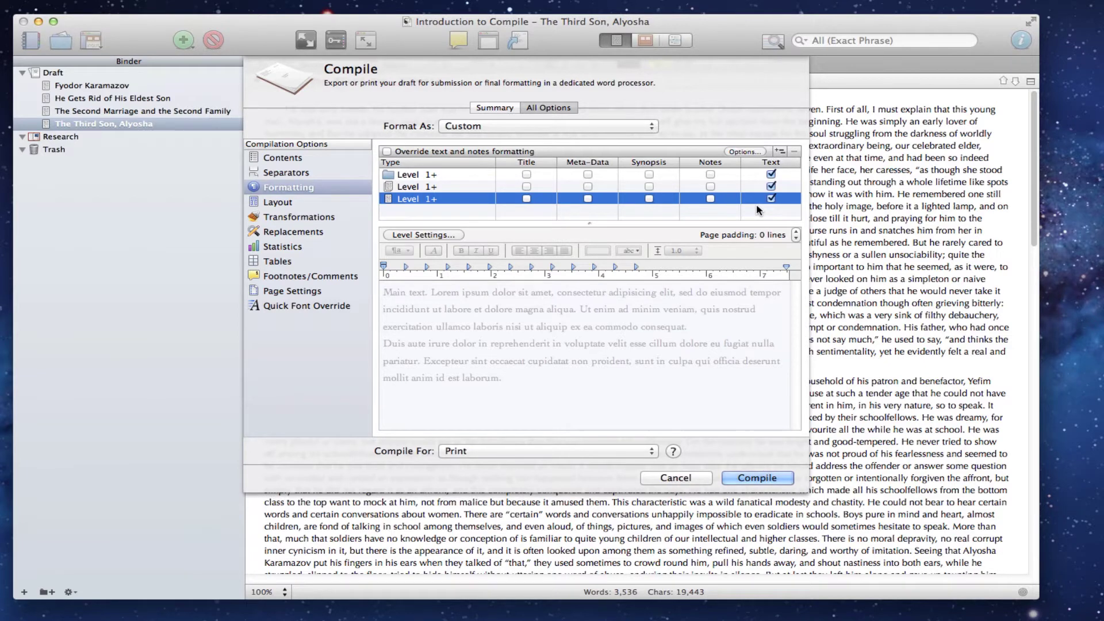
click(526, 199)
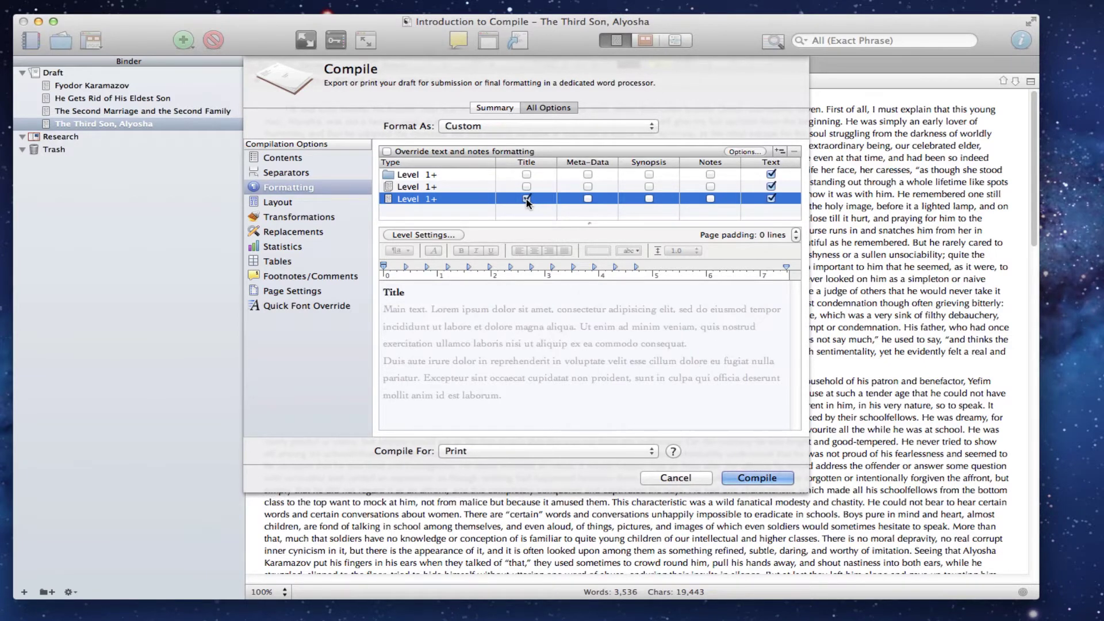
click(396, 293)
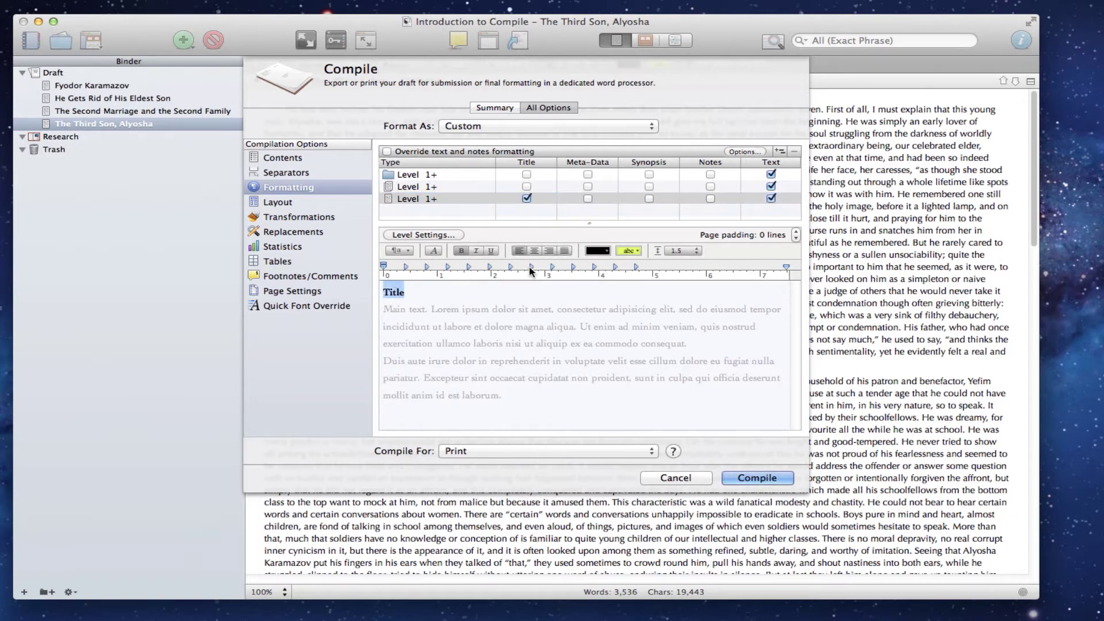
click(604, 252)
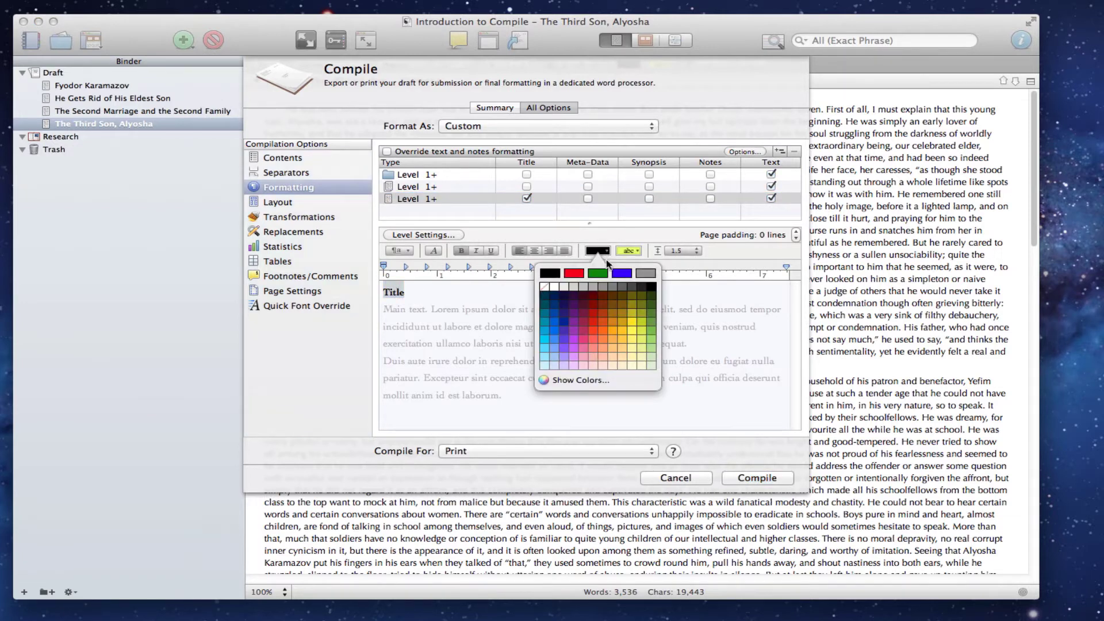
click(620, 273)
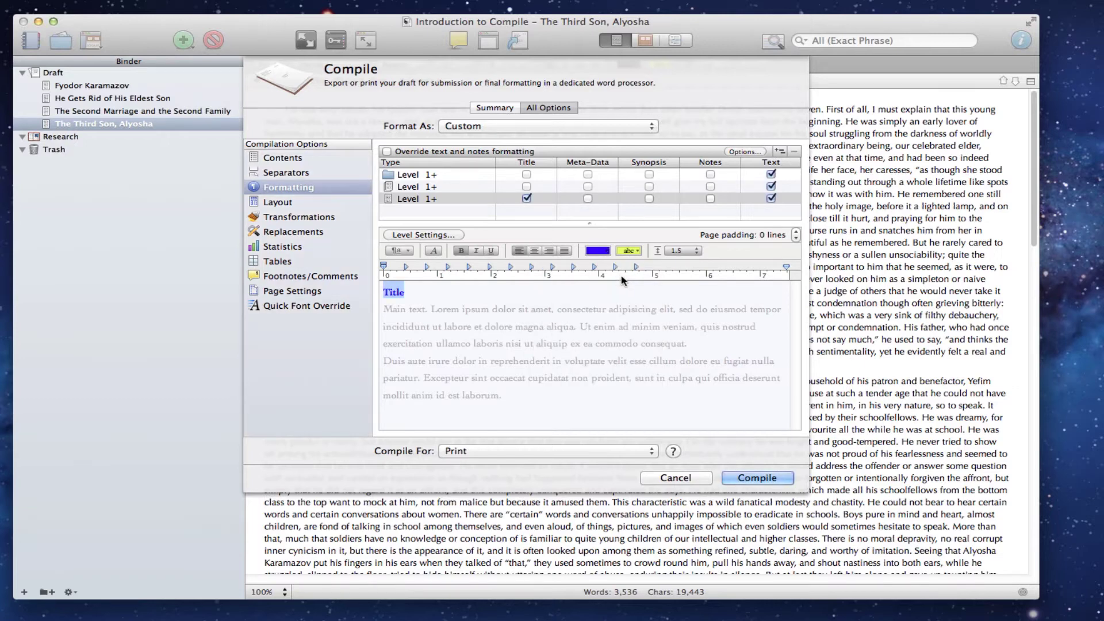
click(634, 293)
- Recompile and open the 19-page PDF with blue chapter titles in Preview
click(736, 482)
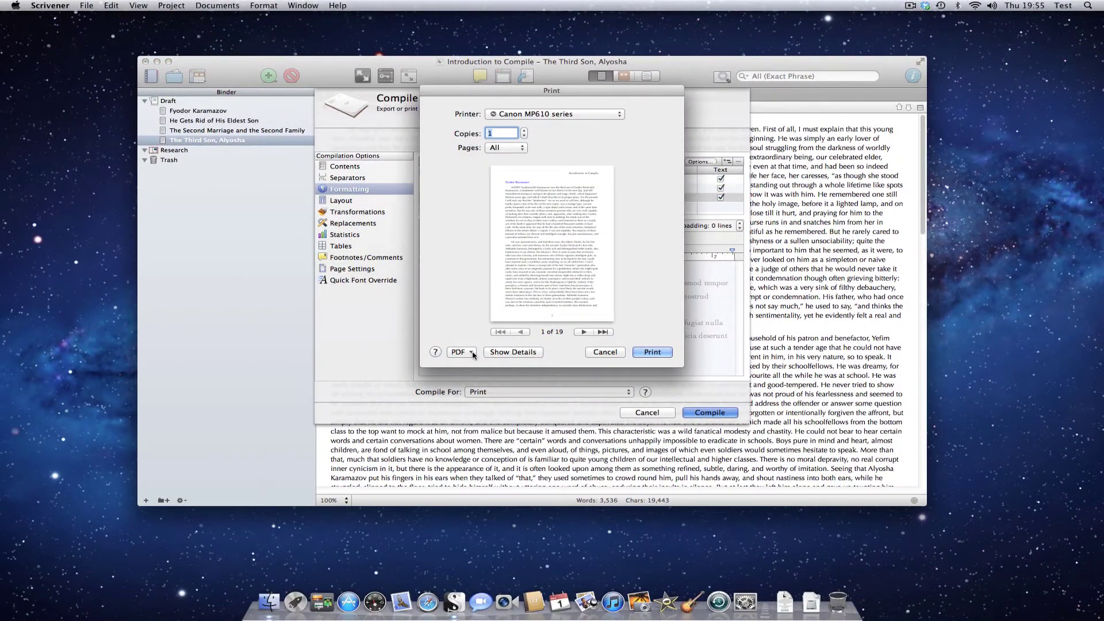
click(473, 352)
click(484, 364)
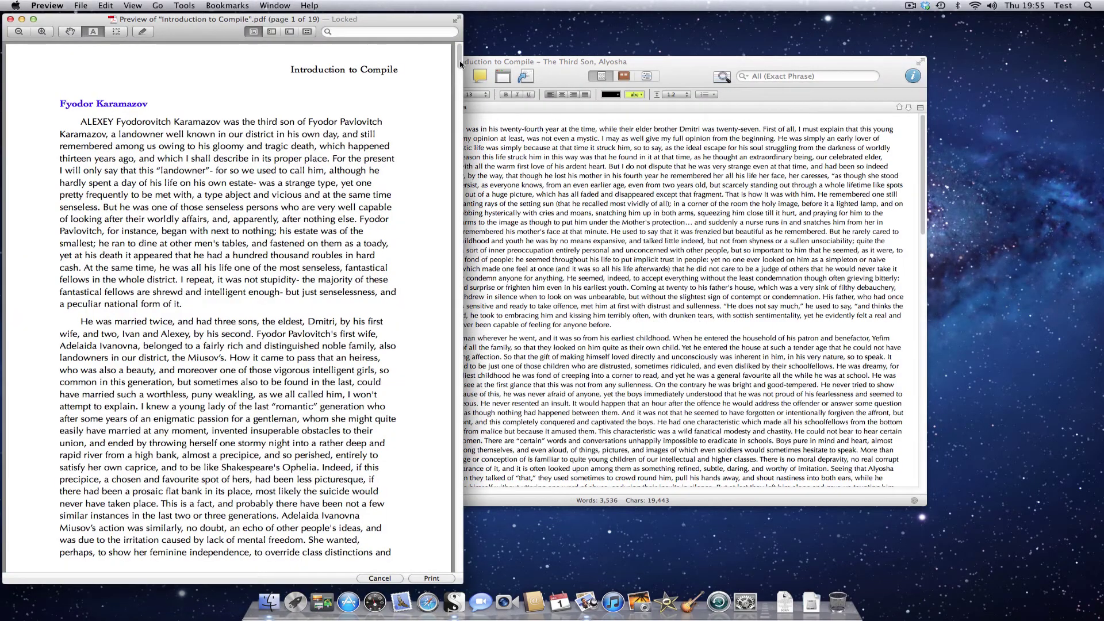
scroll(456, 108, down, 10)
scroll(456, 108, down, 10)
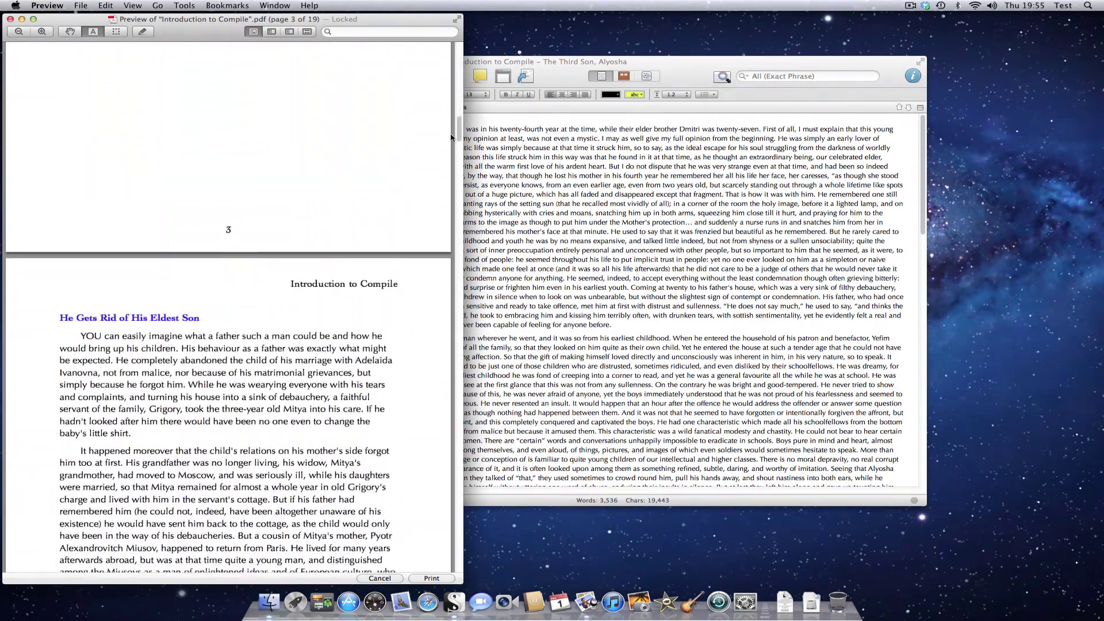